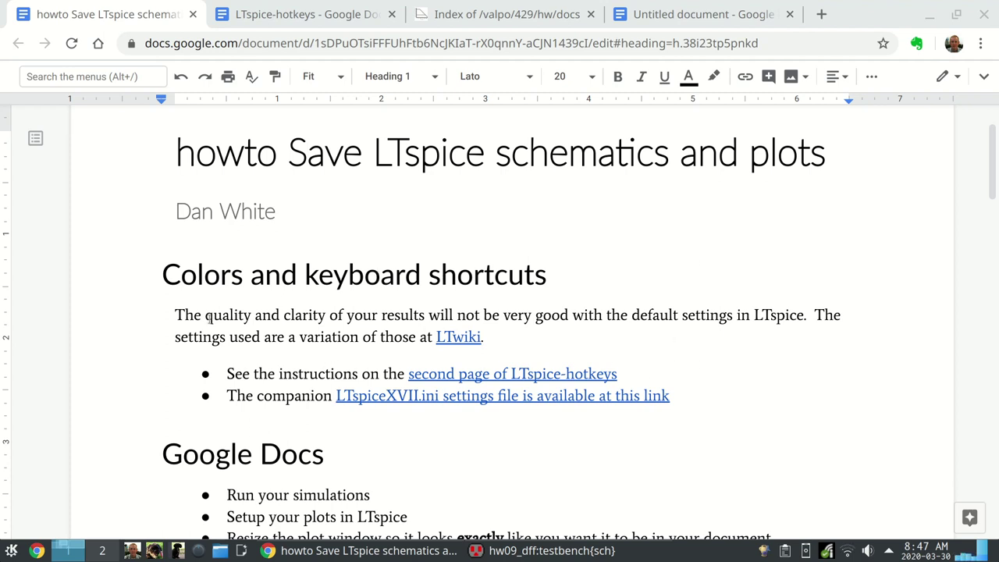
# Open the LTwiki link from the opening sentence about LTspice default settings.
pyautogui.click(170, 309)
pyautogui.moveTo(170, 309); pyautogui.dragTo(839, 313)
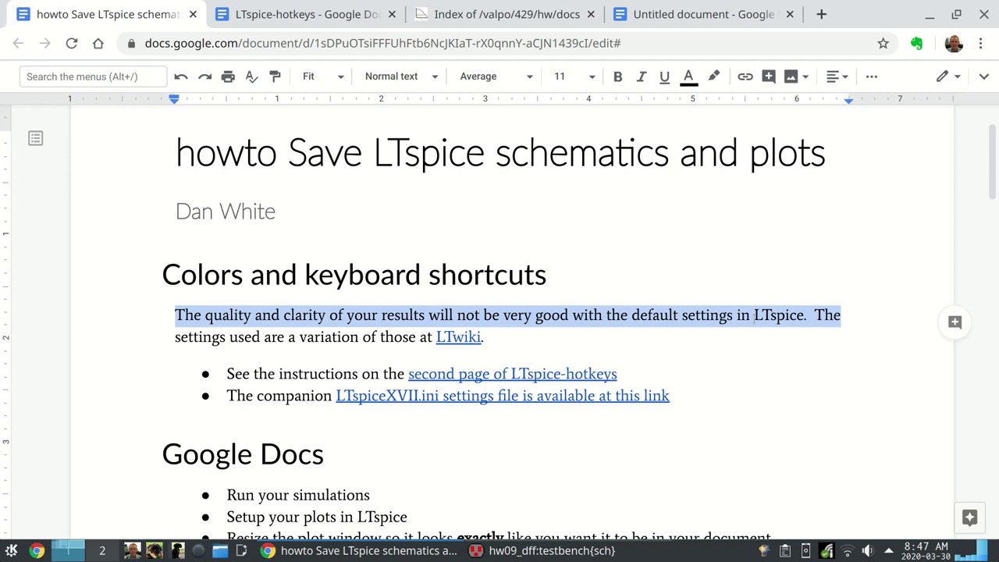
pyautogui.click(467, 336)
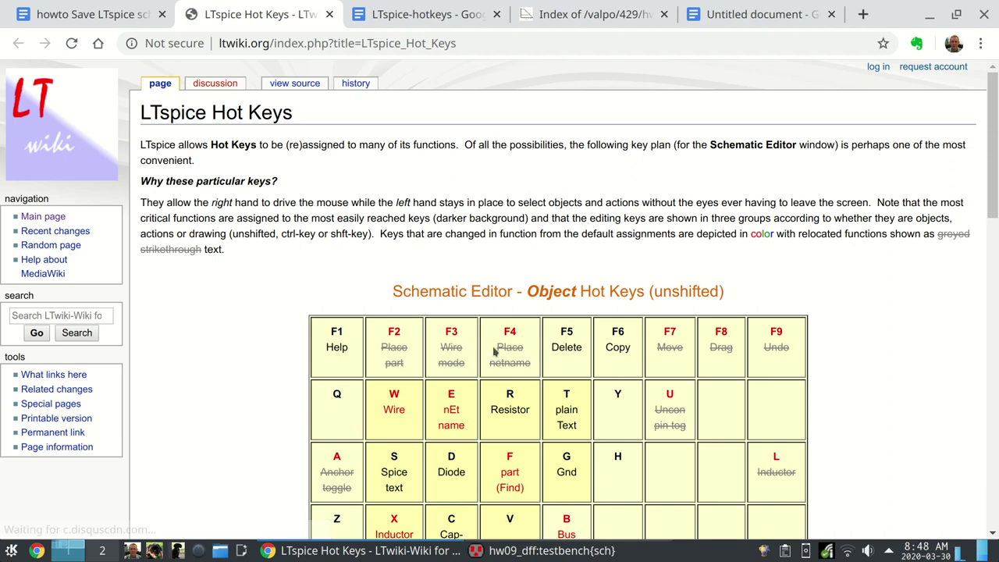
# Close the LTwiki Hot Keys tab and open the 'second page of LTspice-hotkeys' document.
pyautogui.moveTo(293, 43); pyautogui.dragTo(212, 43)
pyautogui.click(515, 202)
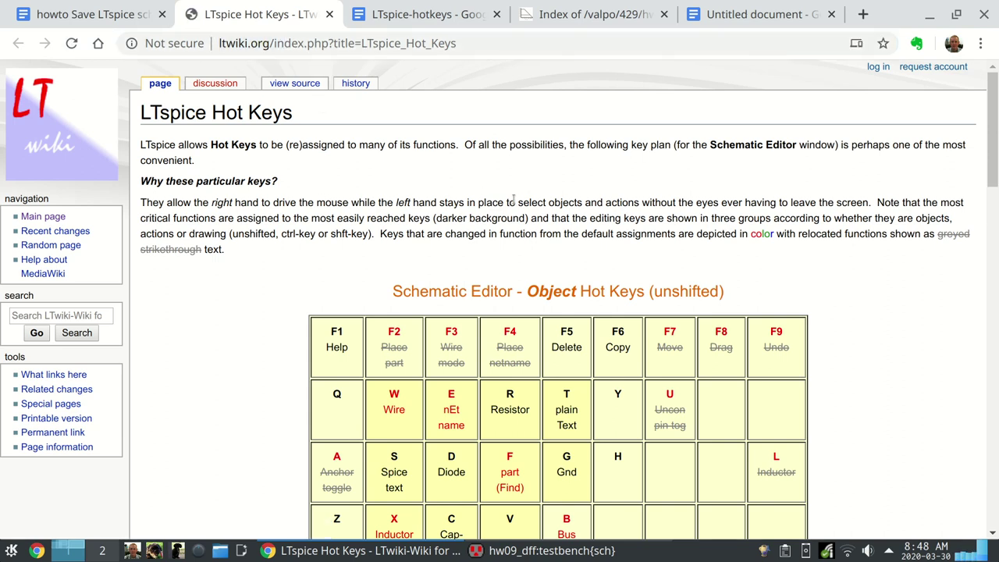
pyautogui.moveTo(993, 143)
pyautogui.mouseDown()
pyautogui.moveTo(982, 411)
pyautogui.moveTo(988, 140)
pyautogui.mouseUp()
pyautogui.middleClick(234, 6)
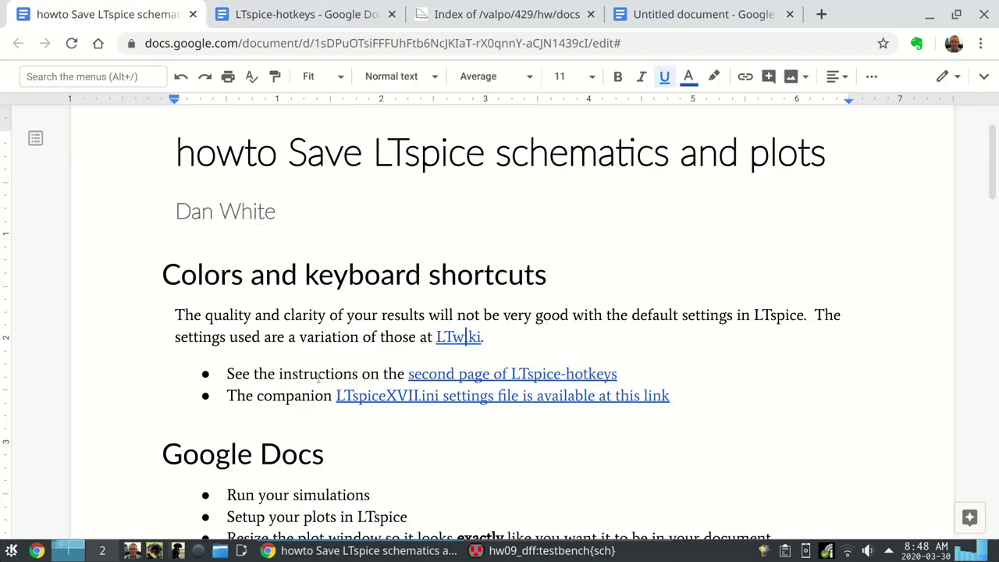
pyautogui.click(458, 373)
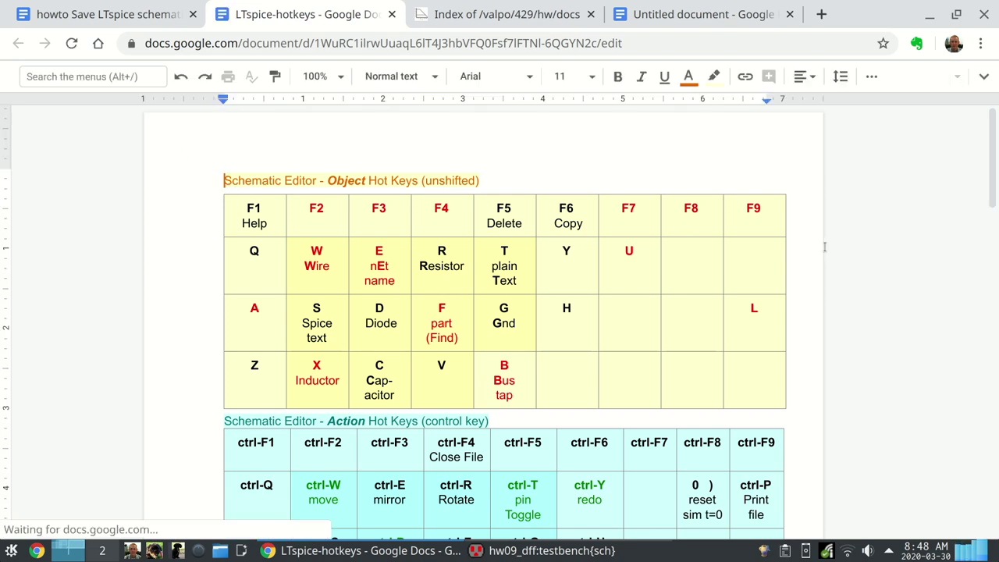
# Scroll the LTspice-hotkeys doc down to the One-Step Keyboard Reconfiguration Method section.
pyautogui.scroll(-10, 826, 249)
pyautogui.scroll(-3, 825, 252)
pyautogui.scroll(1, 826, 252)
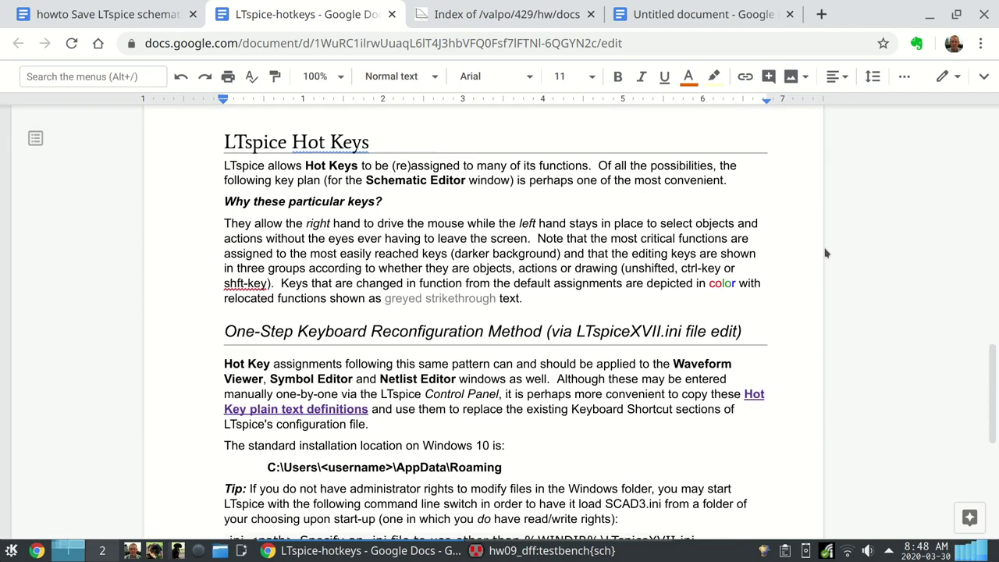
pyautogui.scroll(-3, 825, 252)
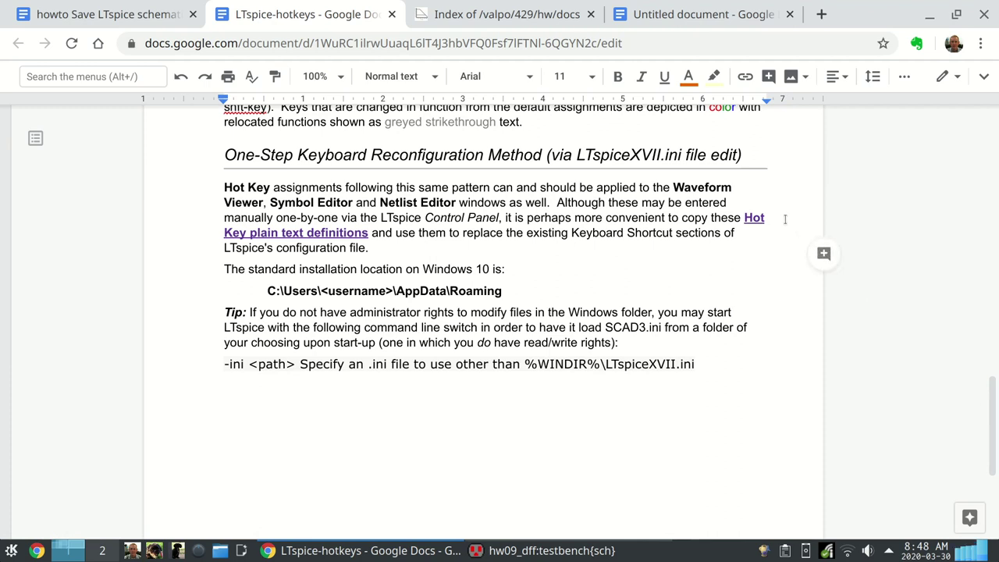
pyautogui.middleClick(260, 25)
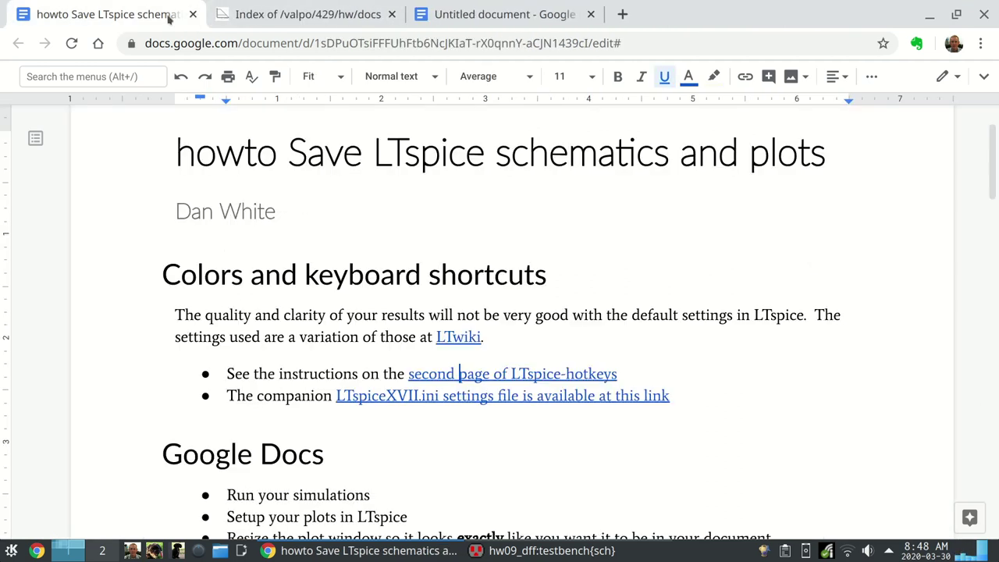
pyautogui.click(305, 16)
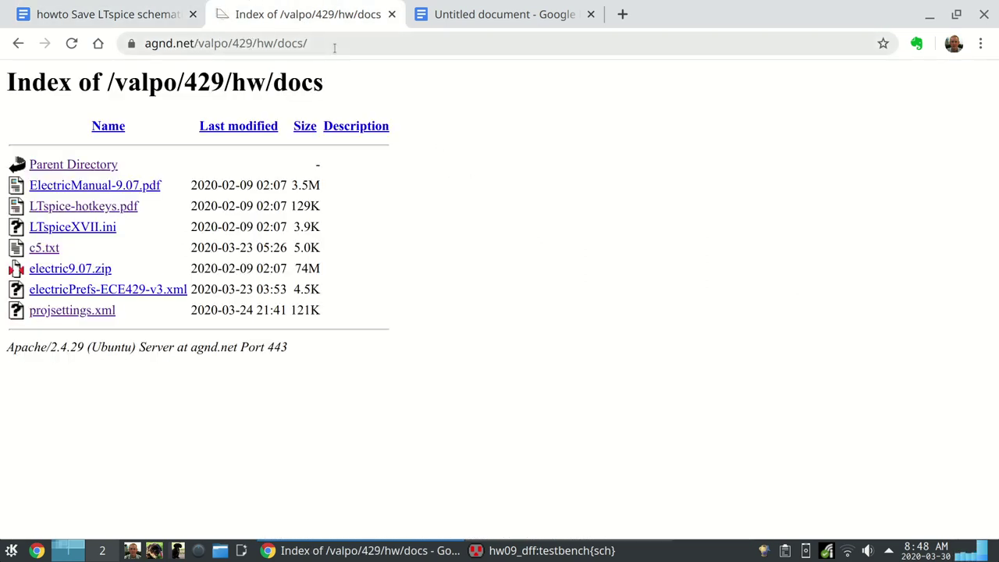
pyautogui.moveTo(334, 49); pyautogui.dragTo(138, 44)
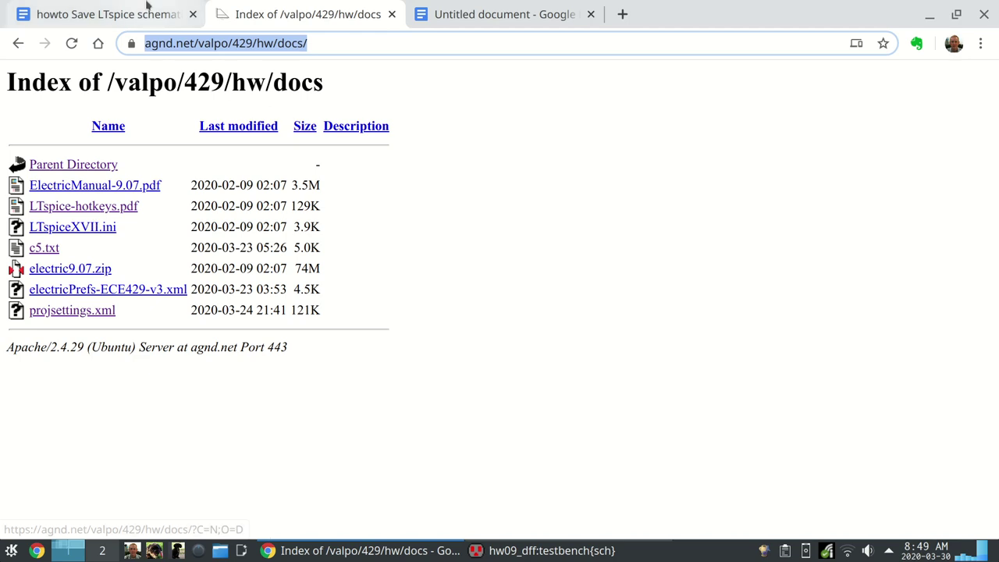
pyautogui.click(125, 14)
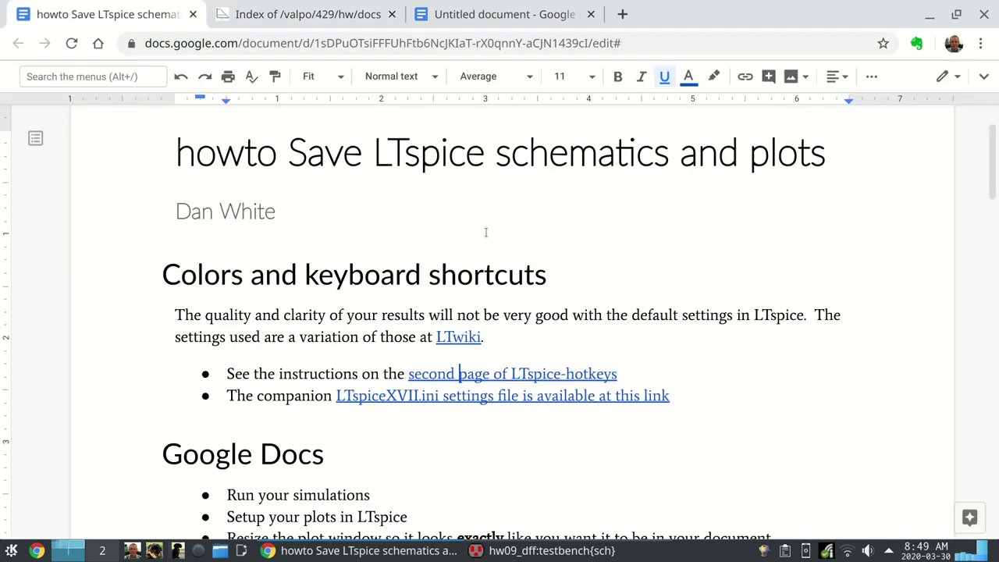
# Scroll to the plot-pasting steps, then switch to the hw09_dff testbench schematic.
pyautogui.scroll(-4, 486, 231)
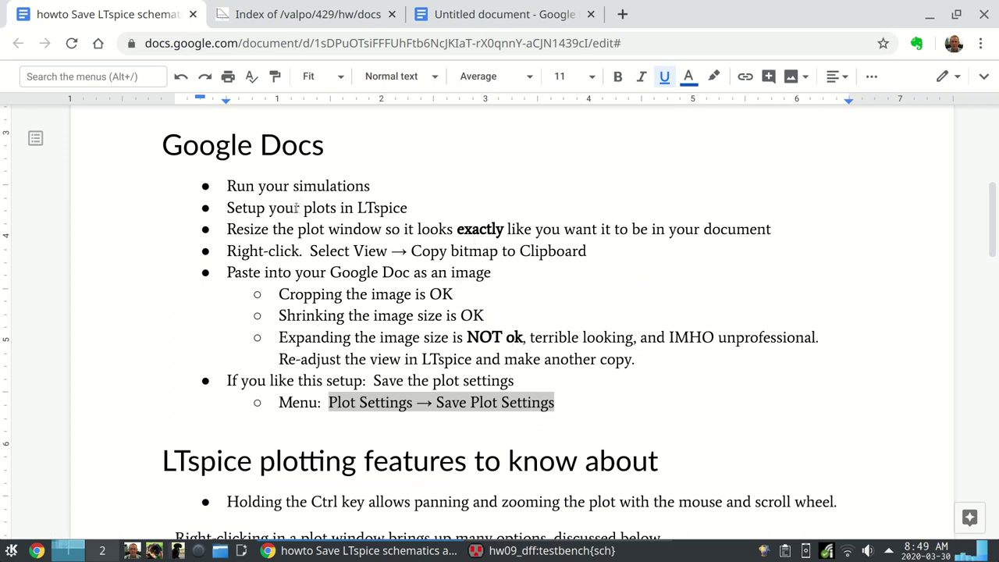
pyautogui.click(477, 550)
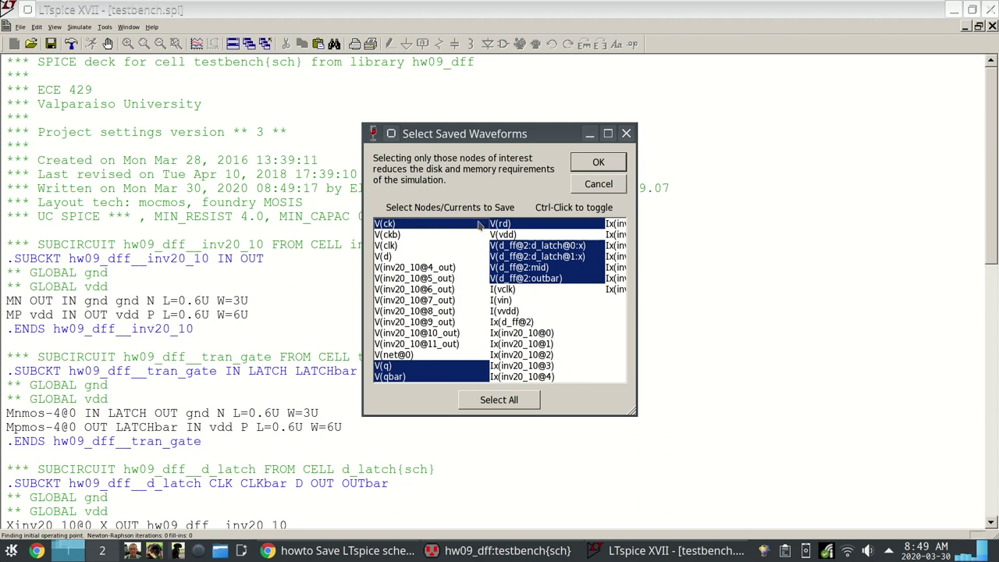
# Keep the highlighted saved nodes and start the flip-flop testbench simulation.
pyautogui.click(598, 164)
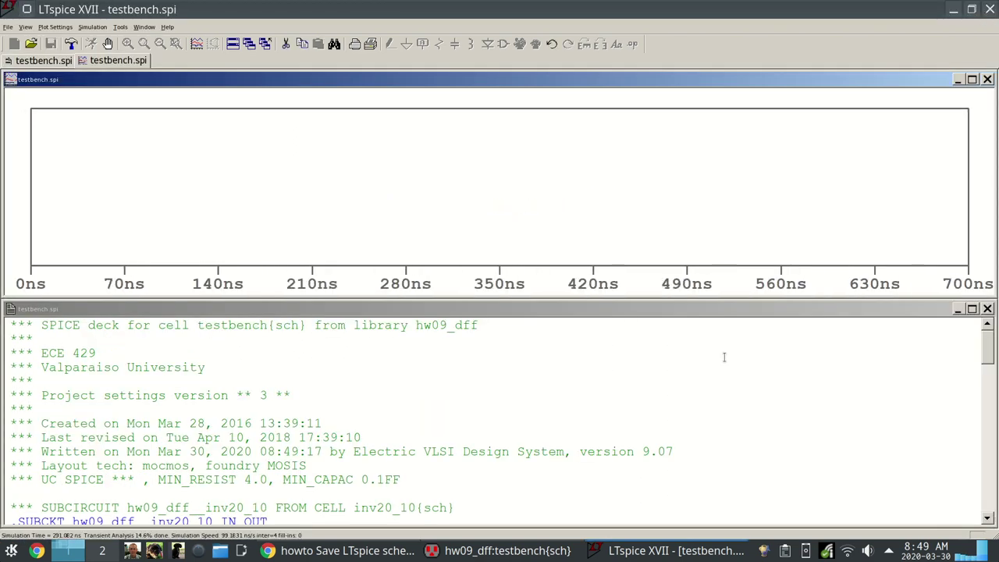
# Scroll the netlist pane down to the .save line near .END.
pyautogui.scroll(-3, 723, 359)
pyautogui.scroll(-11, 510, 408)
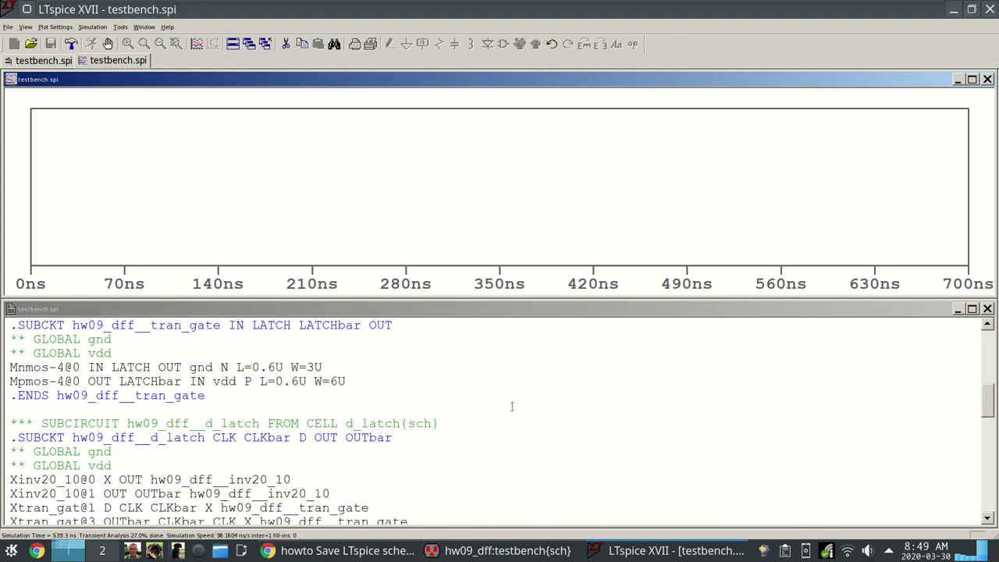
pyautogui.scroll(-6, 511, 405)
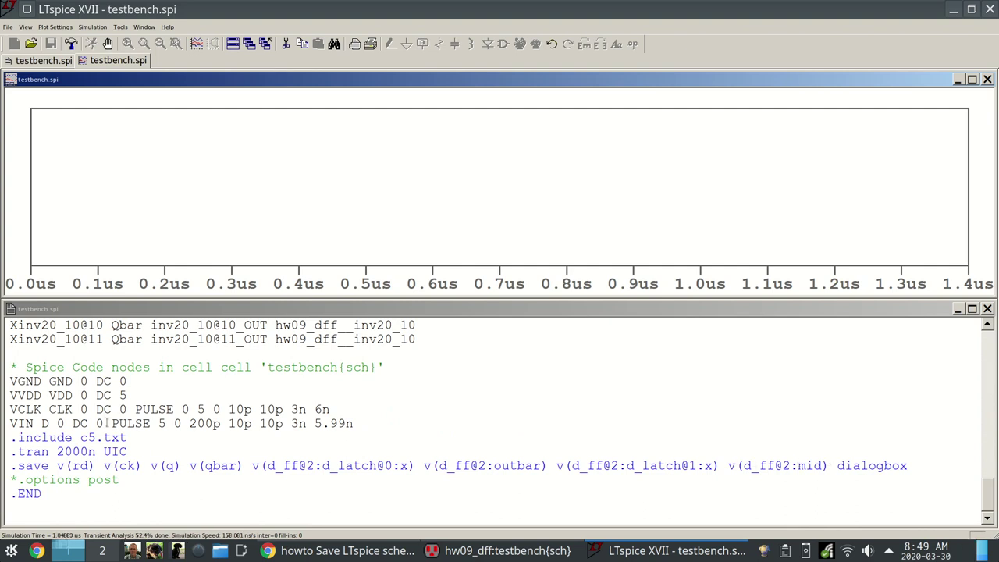
# Highlight .save line tokens, including v(d_ff@2:outbar) and the dialogbox keyword.
pyautogui.moveTo(9, 466); pyautogui.dragTo(144, 466)
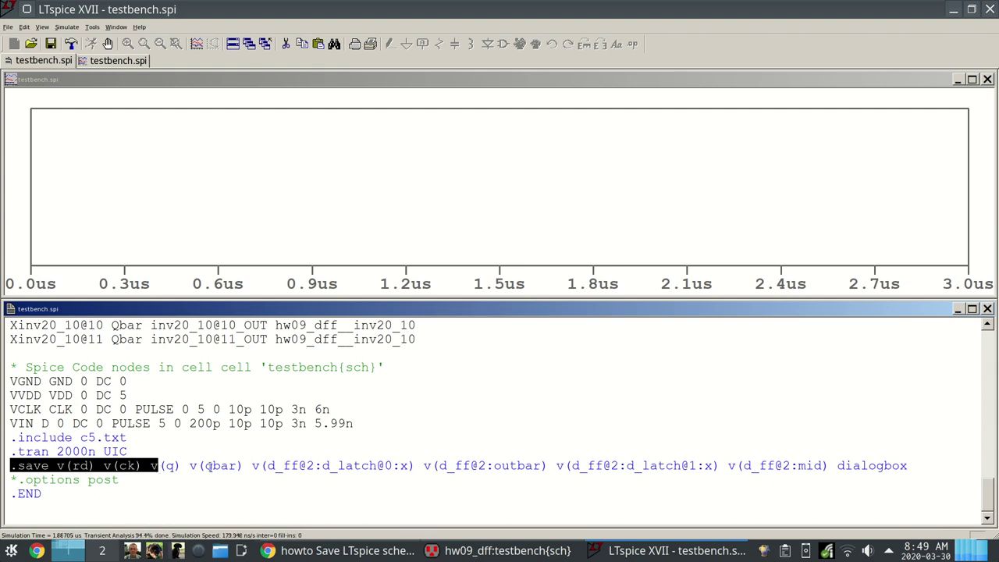
pyautogui.moveTo(260, 466); pyautogui.dragTo(419, 465)
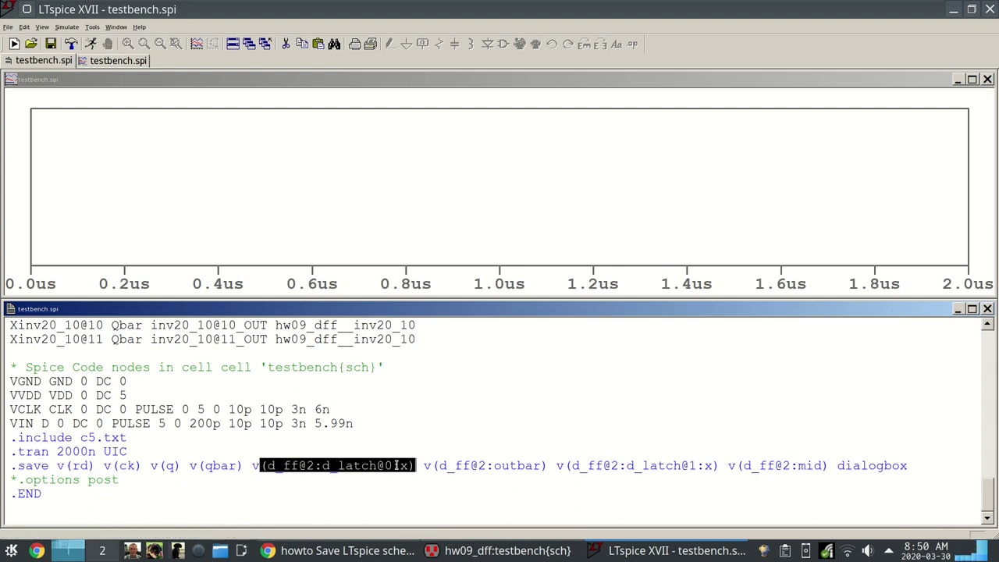
pyautogui.click(380, 467)
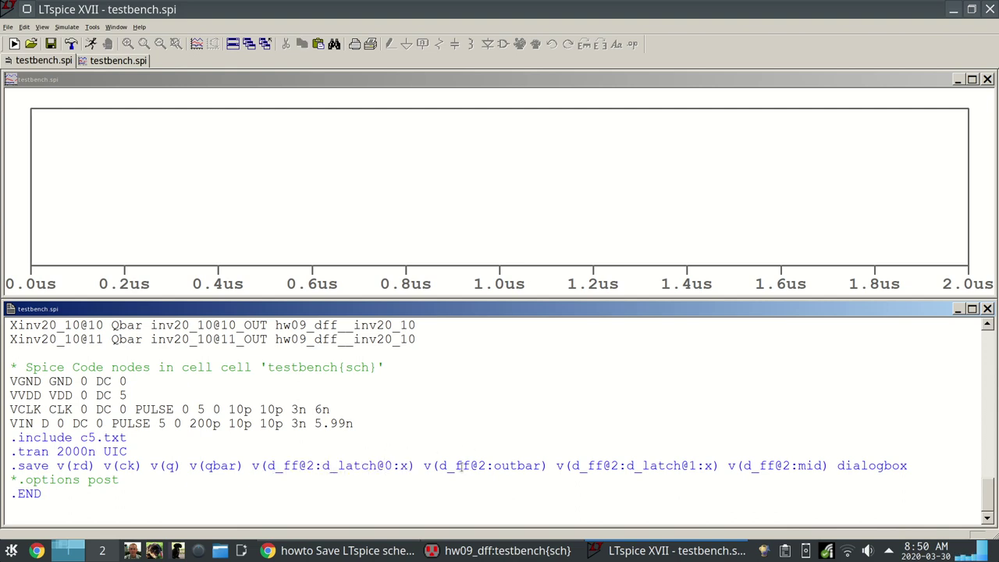
pyautogui.doubleClick(521, 466)
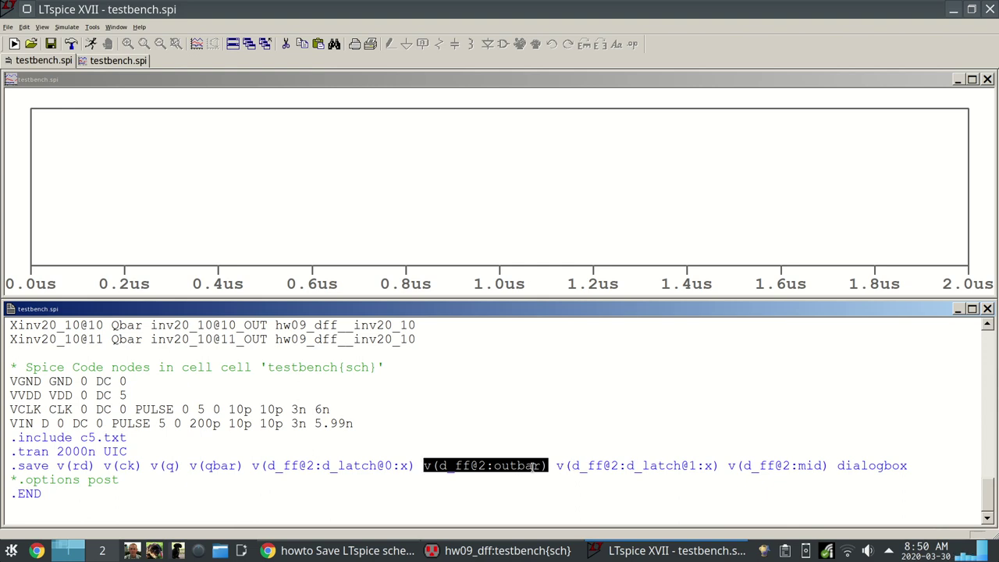
pyautogui.doubleClick(866, 465)
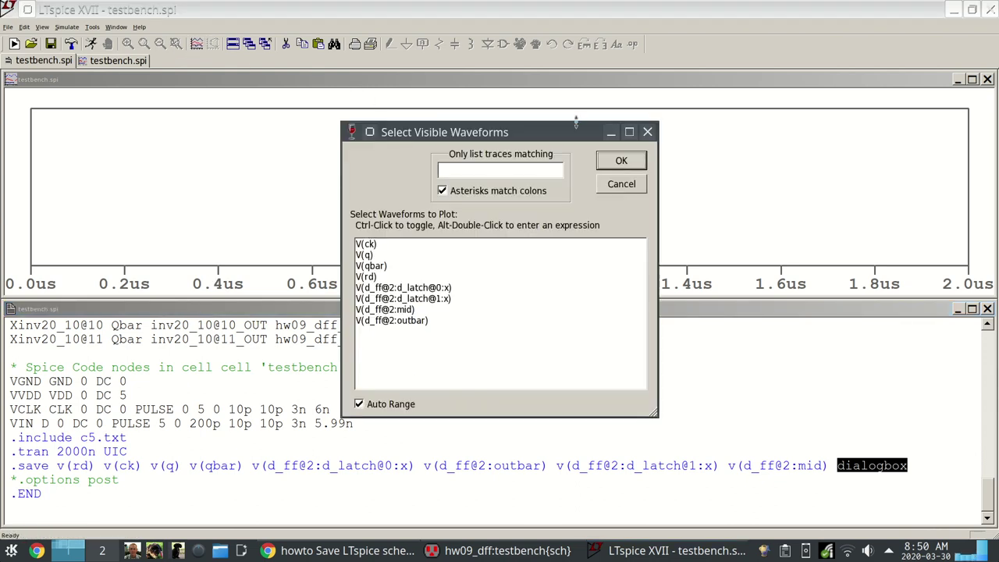
# Select V(ck), V(q) and V(rd) in Add Traces and plot them together.
pyautogui.click(404, 247)
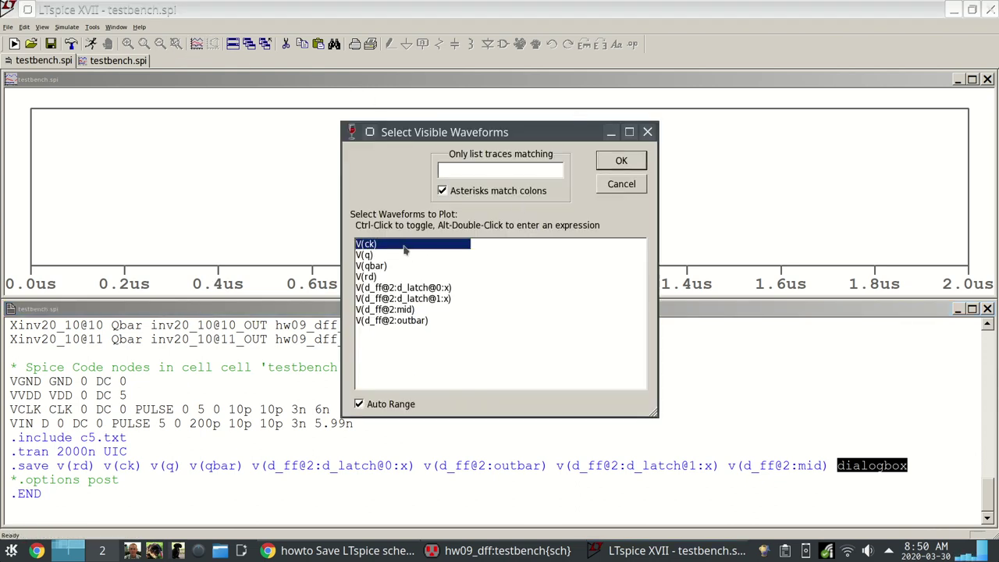
pyautogui.keyDown('ctrl'); pyautogui.click(389, 256); pyautogui.keyUp('ctrl')
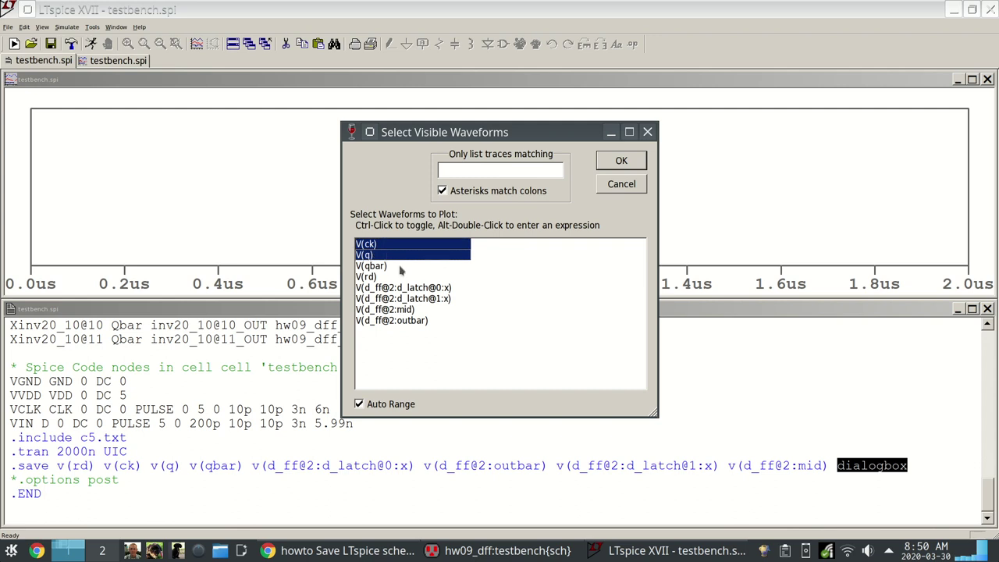
pyautogui.keyDown('ctrl'); pyautogui.click(381, 277); pyautogui.keyUp('ctrl')
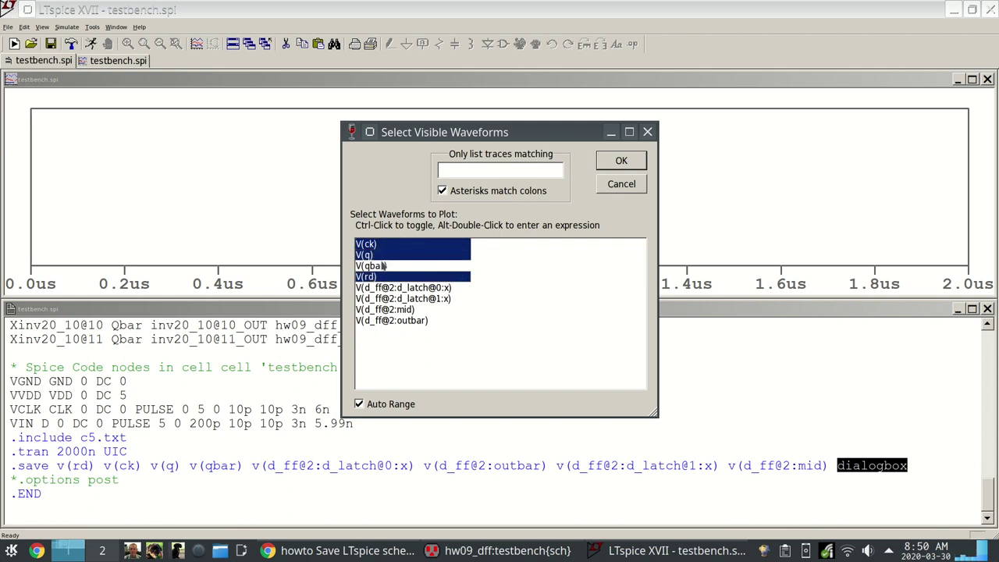
pyautogui.click(620, 161)
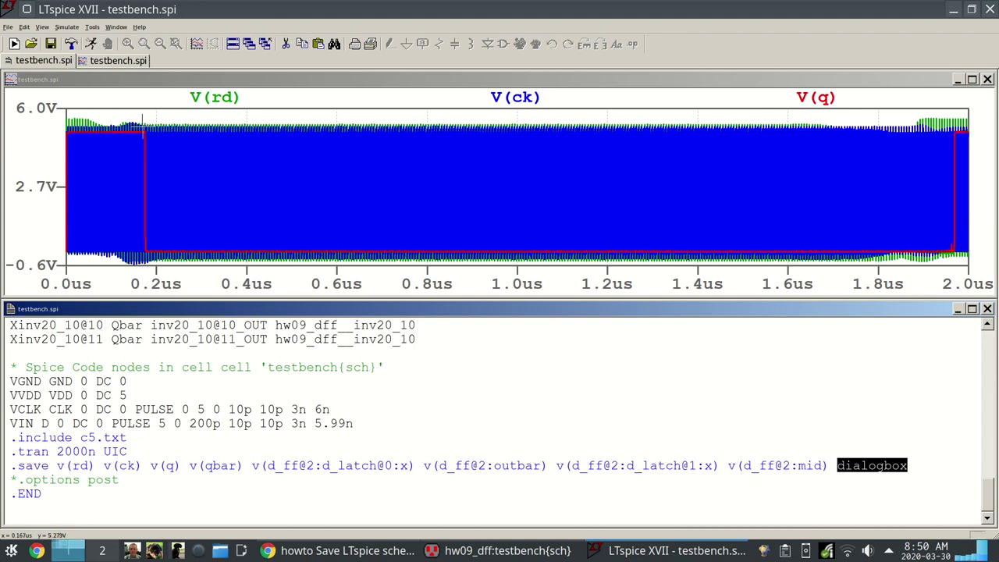
# Zoom the plot to about 155–210 ns and dismiss the chat notifications.
pyautogui.moveTo(138, 125); pyautogui.dragTo(161, 263)
pyautogui.click(348, 550)
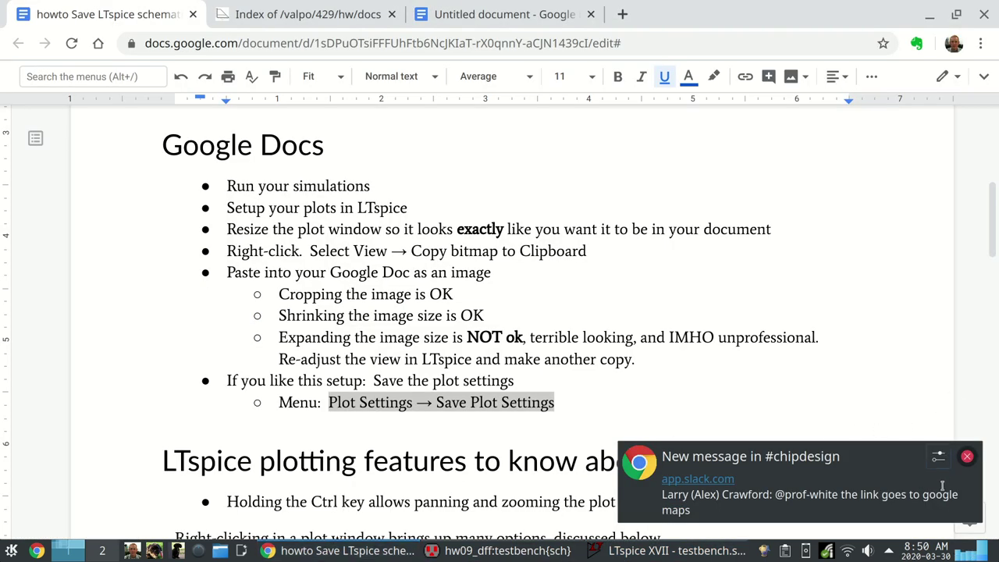
pyautogui.click(965, 460)
pyautogui.click(347, 550)
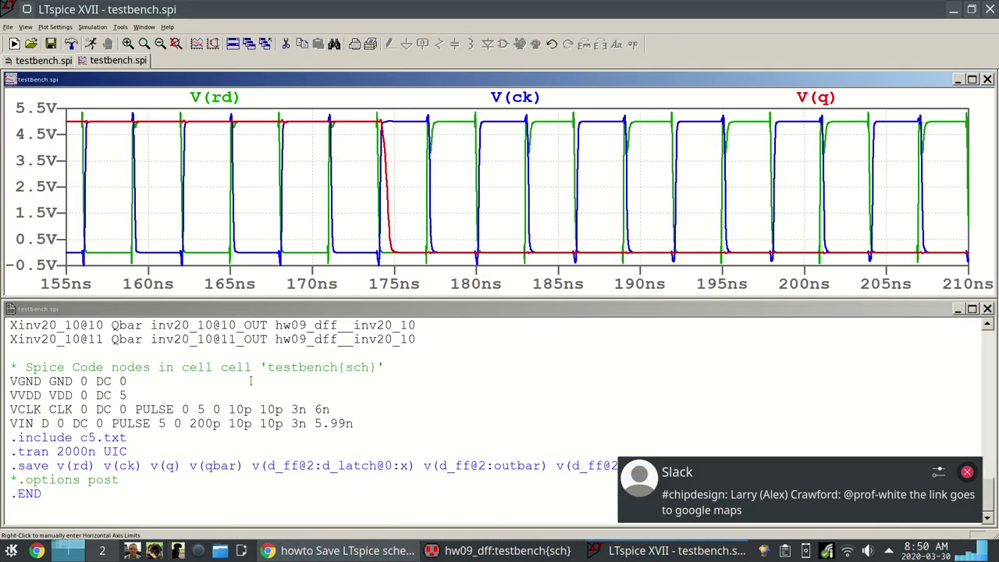
pyautogui.click(966, 471)
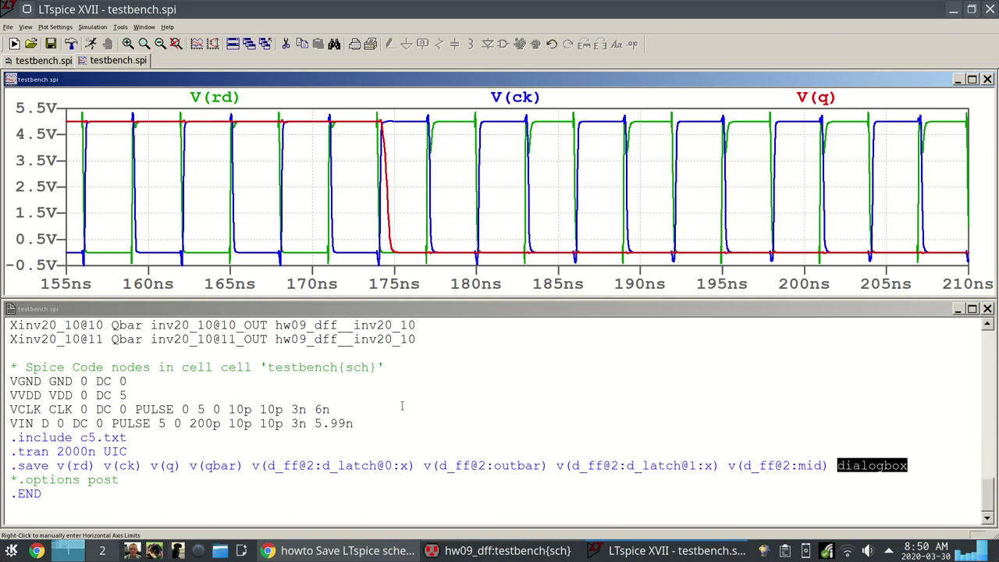
pyautogui.click(221, 441)
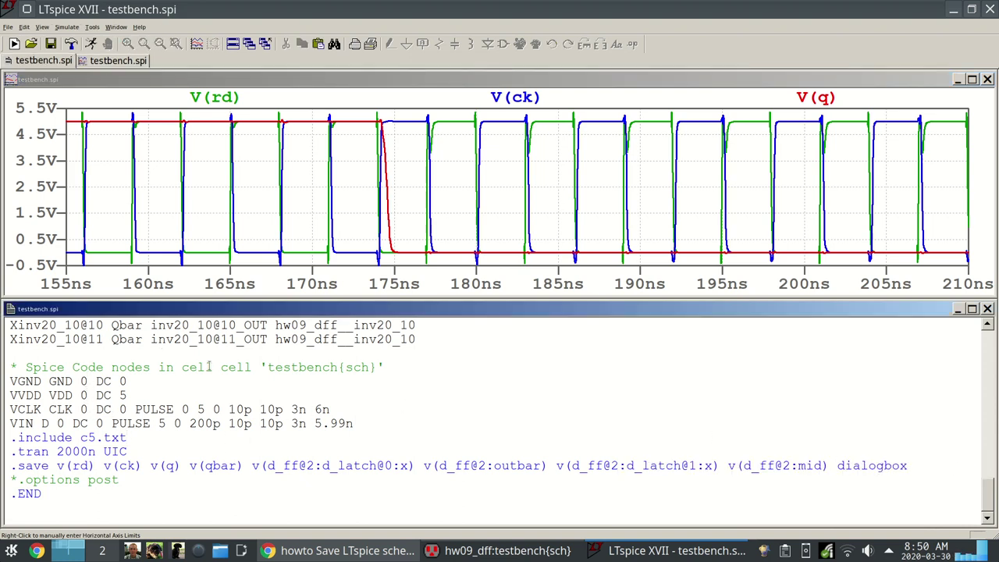
# Review the how-to Google Doc notes, then return to the LTspice waveform window.
pyautogui.click(340, 551)
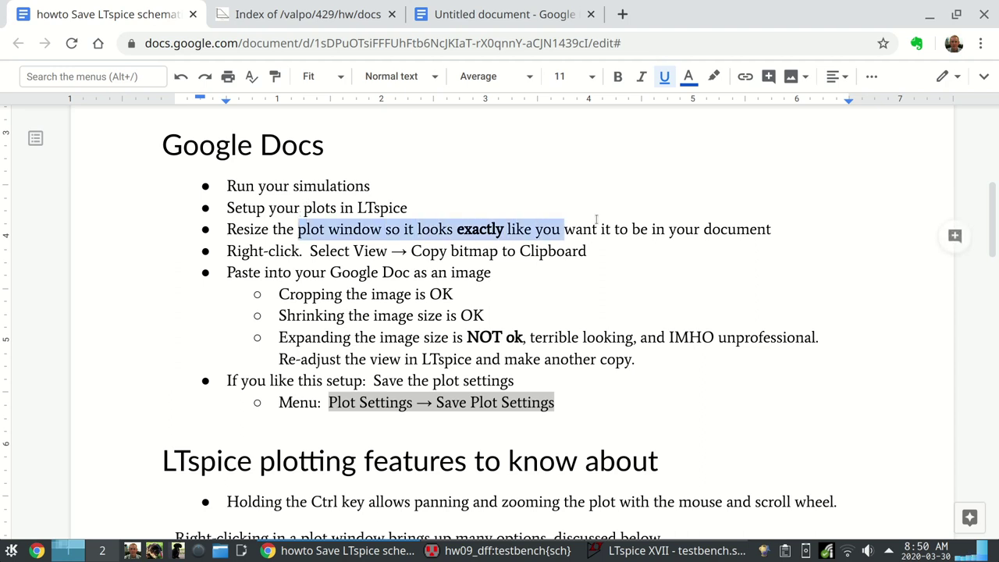
pyautogui.click(244, 228)
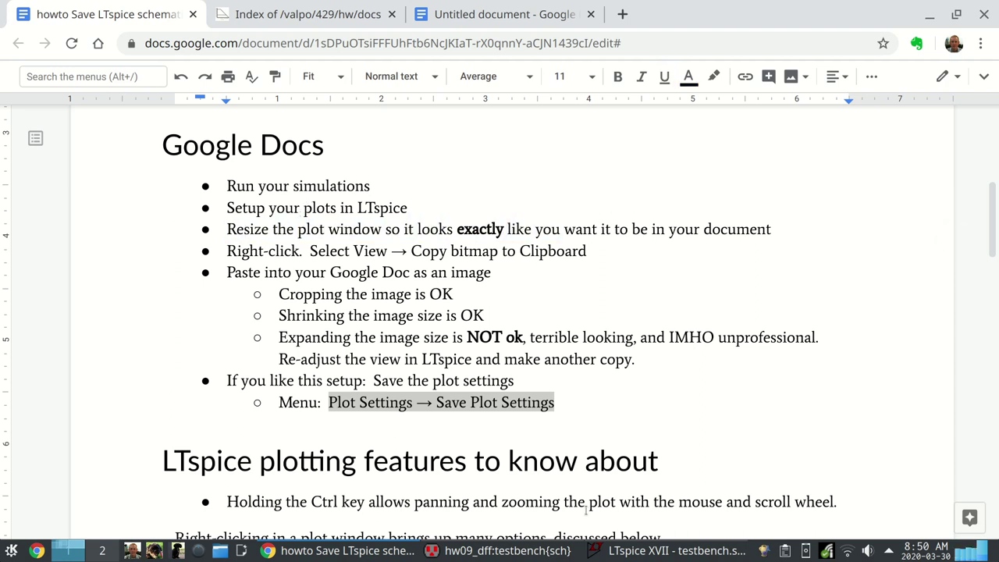
pyautogui.click(671, 551)
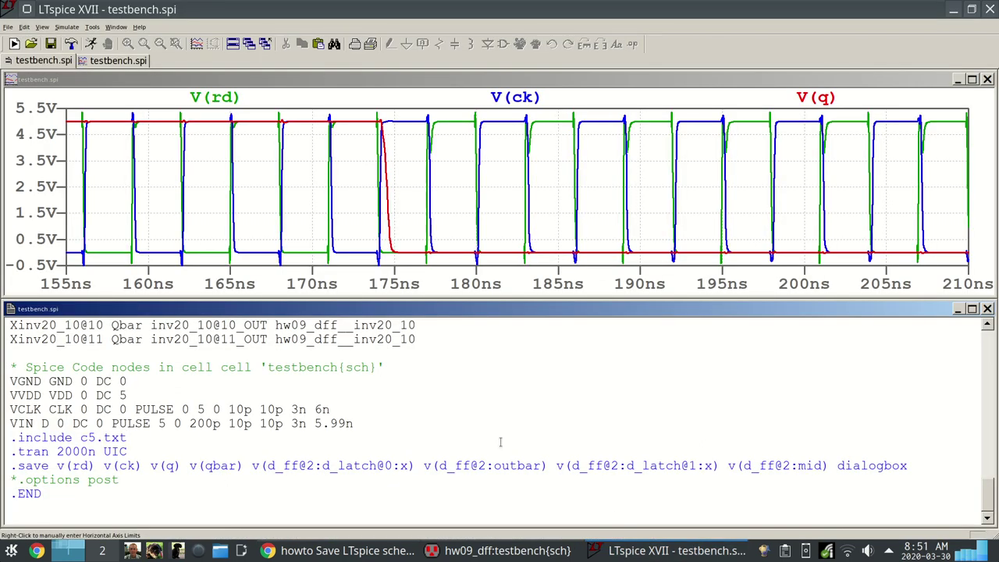
# Zoom in on 171–177 ns and inspect both axis limits without changing them.
pyautogui.moveTo(314, 115); pyautogui.dragTo(463, 264)
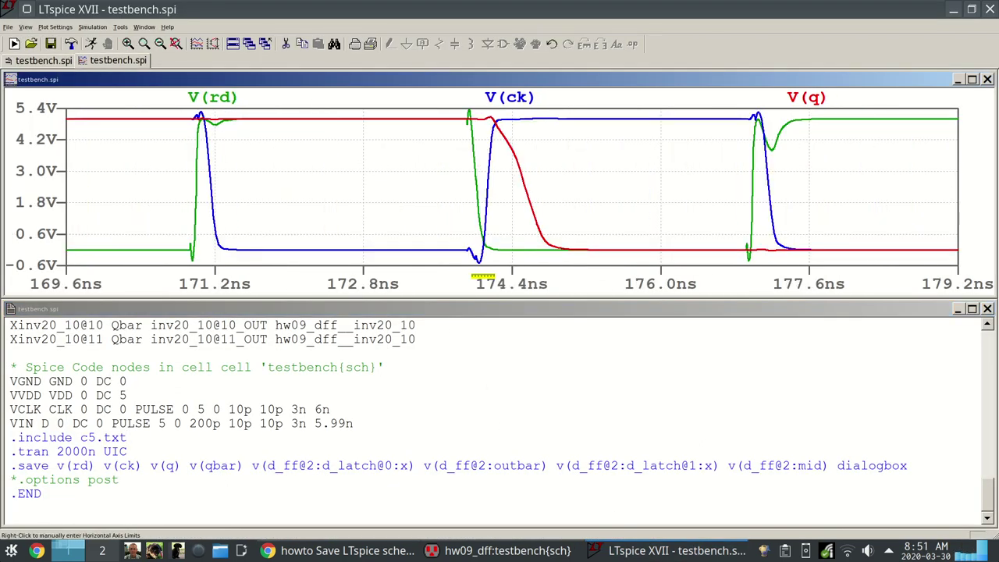
pyautogui.click(51, 177)
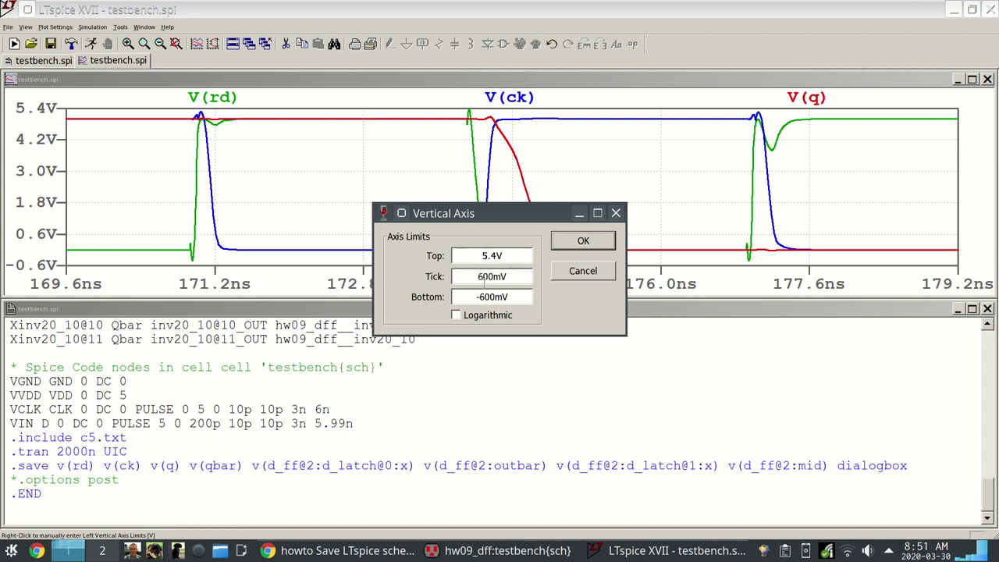
pyautogui.click(581, 274)
pyautogui.click(612, 285)
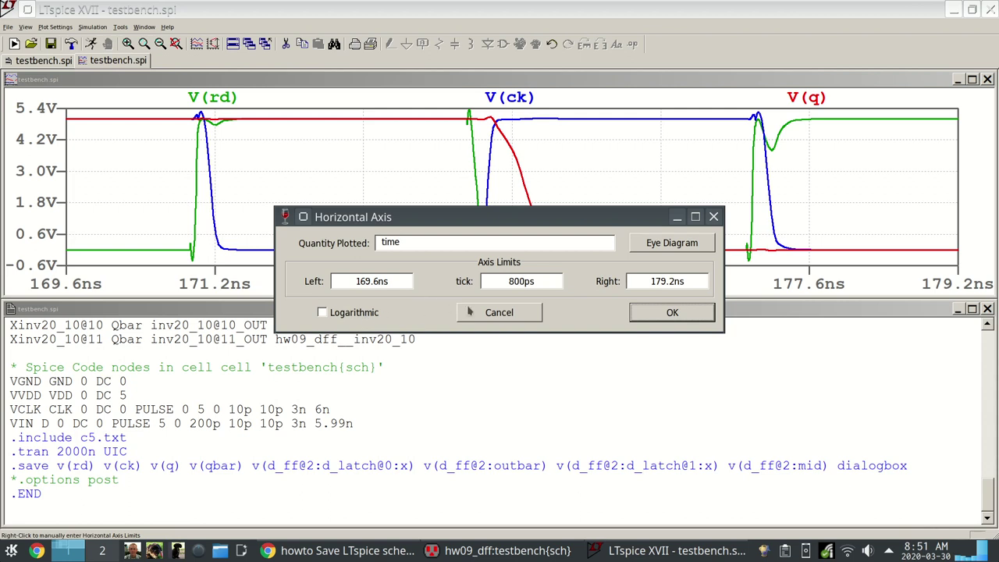
pyautogui.click(714, 216)
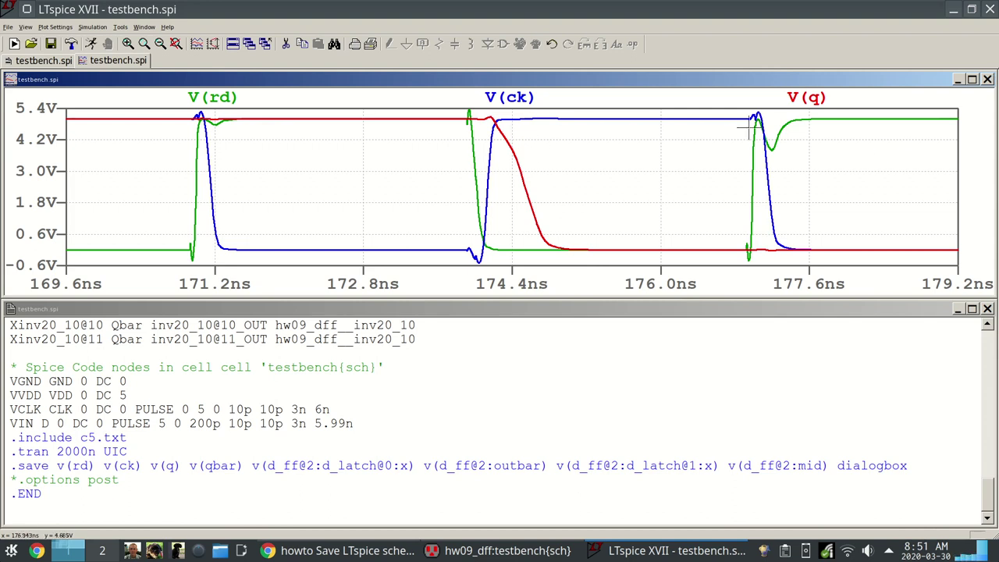
# Copy the zoomed plot using View > Copy bitmap to Clipboard, then bring Chrome forward.
pyautogui.rightClick(436, 145)
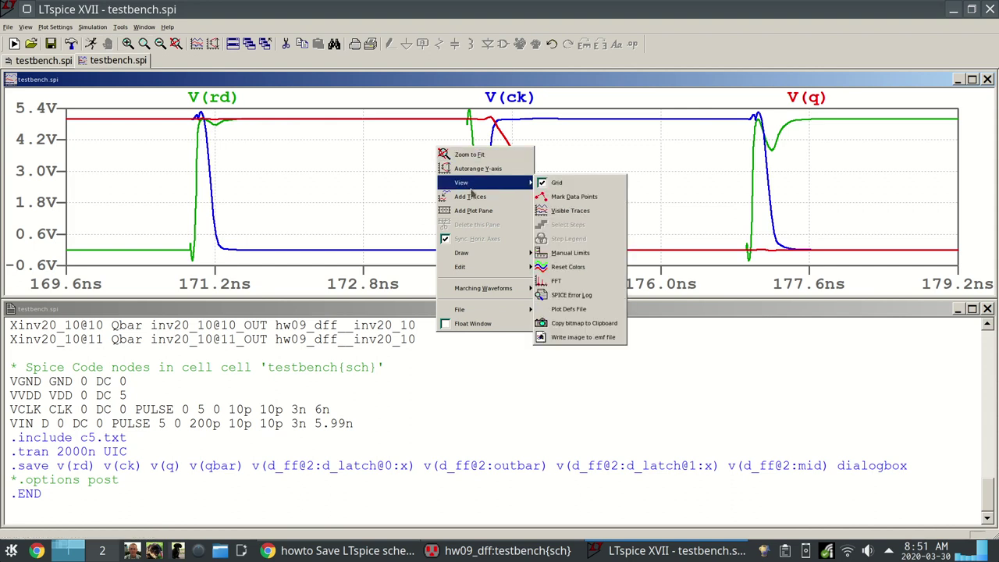
pyautogui.moveTo(534, 183)
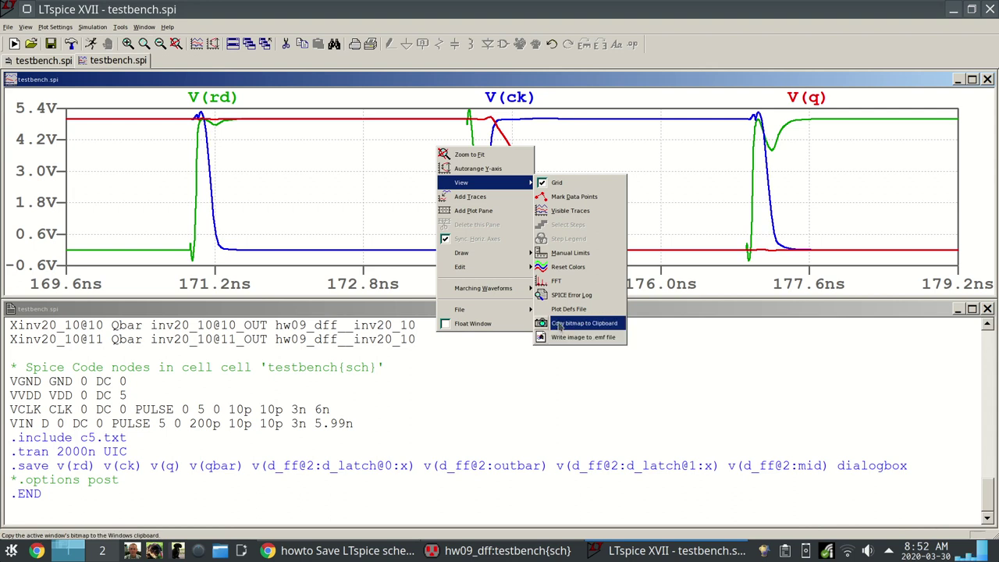
pyautogui.click(559, 323)
pyautogui.click(405, 551)
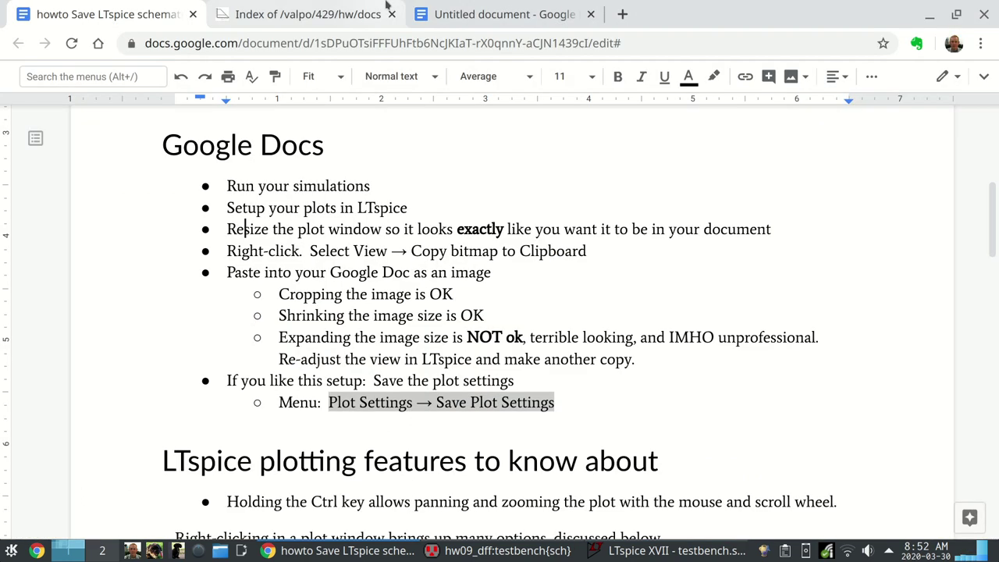
# In the blank Untitled Google Doc, try pasting the copied LTspice plot twice via the context menu.
pyautogui.click(446, 10)
pyautogui.rightClick(346, 238)
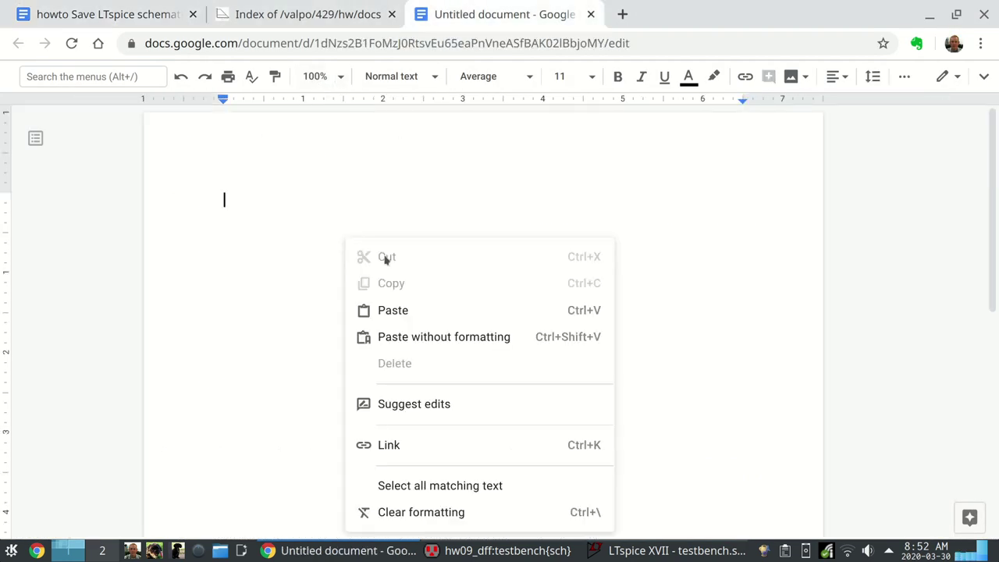
pyautogui.click(394, 311)
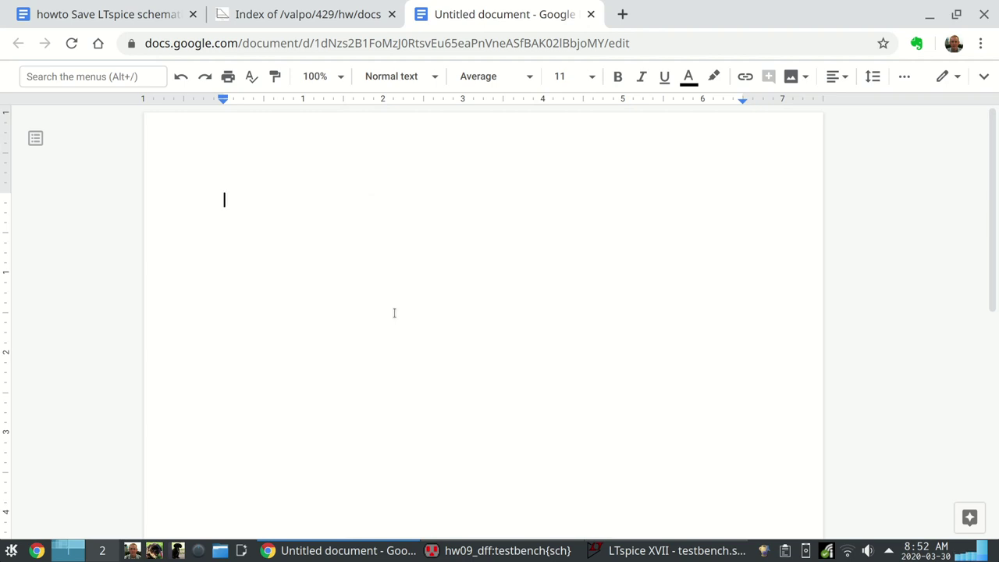
pyautogui.rightClick(275, 251)
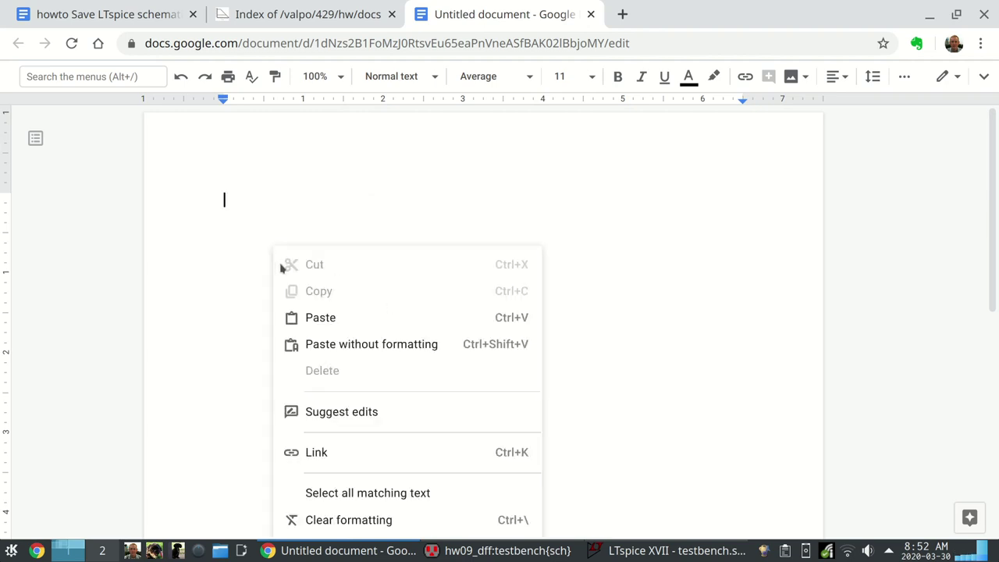
pyautogui.click(315, 316)
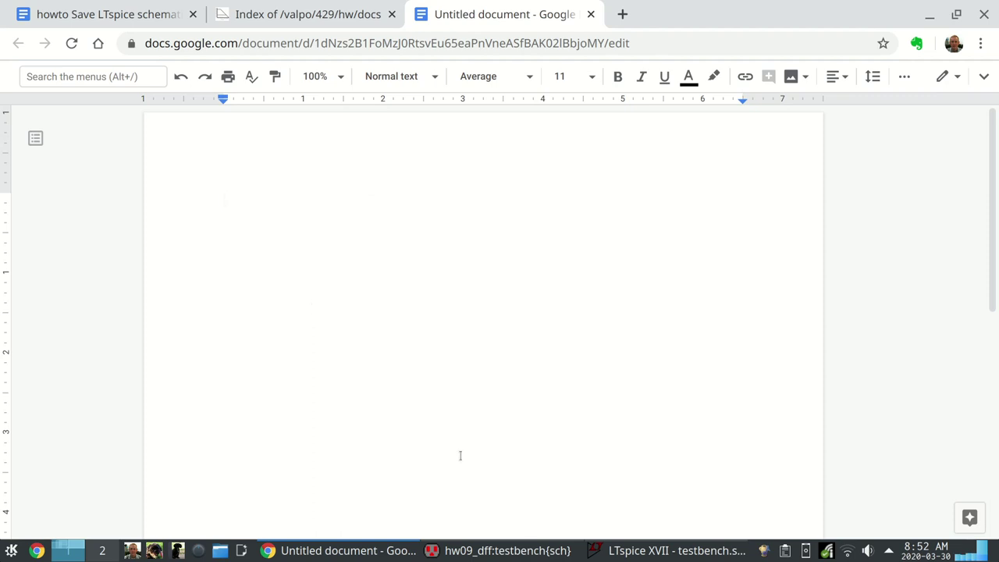
pyautogui.click(671, 550)
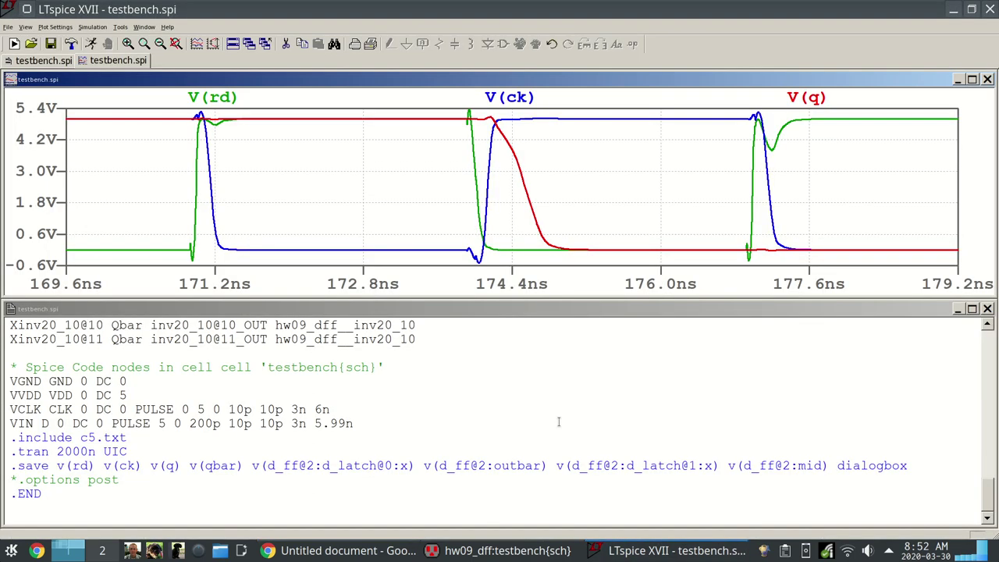
pyautogui.rightClick(379, 180)
pyautogui.moveTo(431, 327)
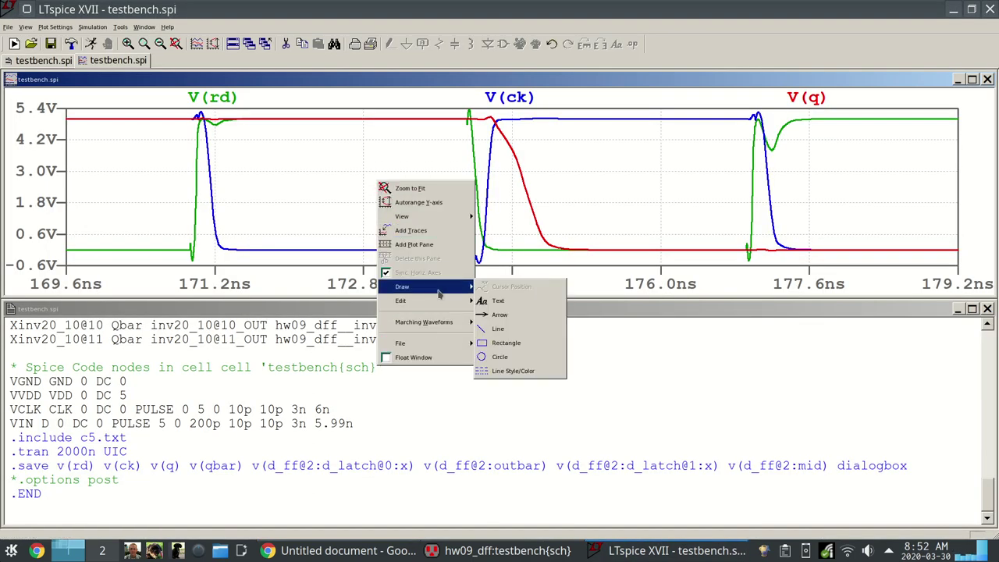
pyautogui.moveTo(464, 225)
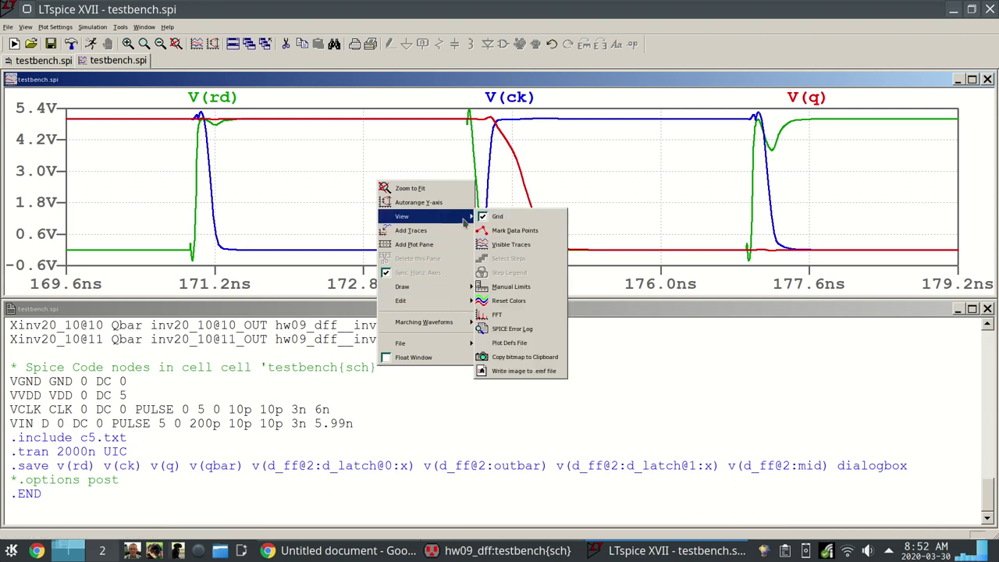
pyautogui.click(525, 356)
pyautogui.rightClick(398, 179)
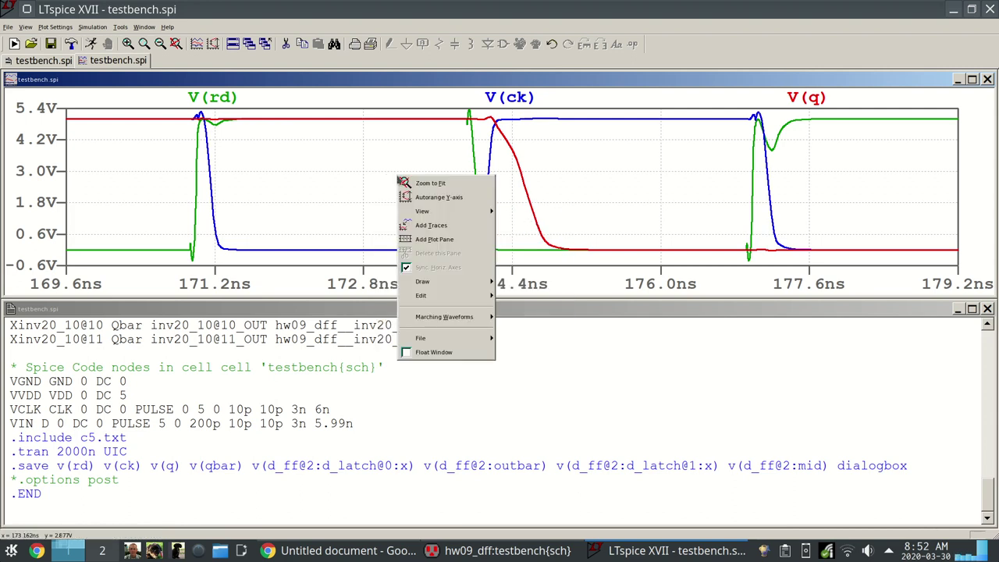
pyautogui.click(387, 551)
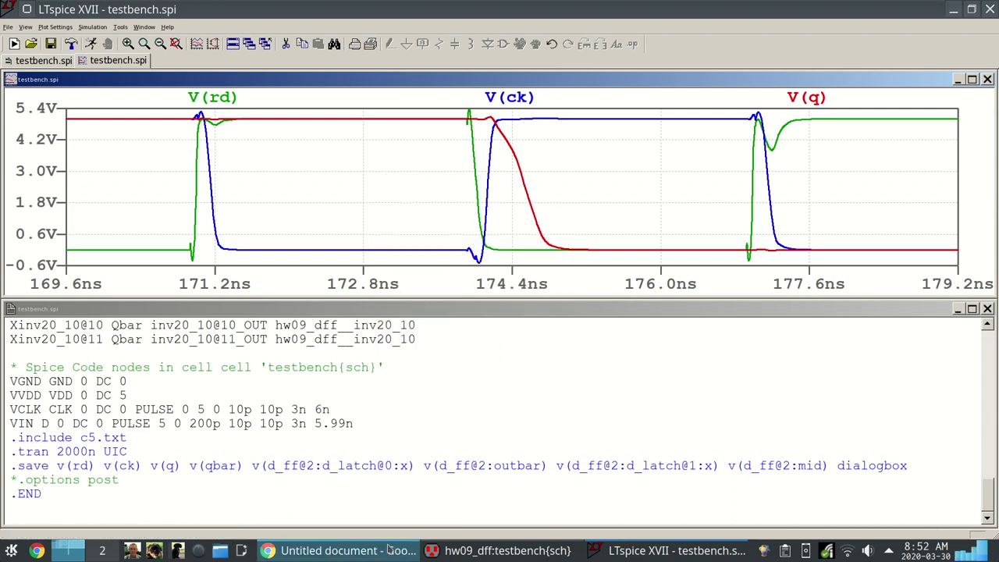
pyautogui.rightClick(411, 280)
pyautogui.click(446, 329)
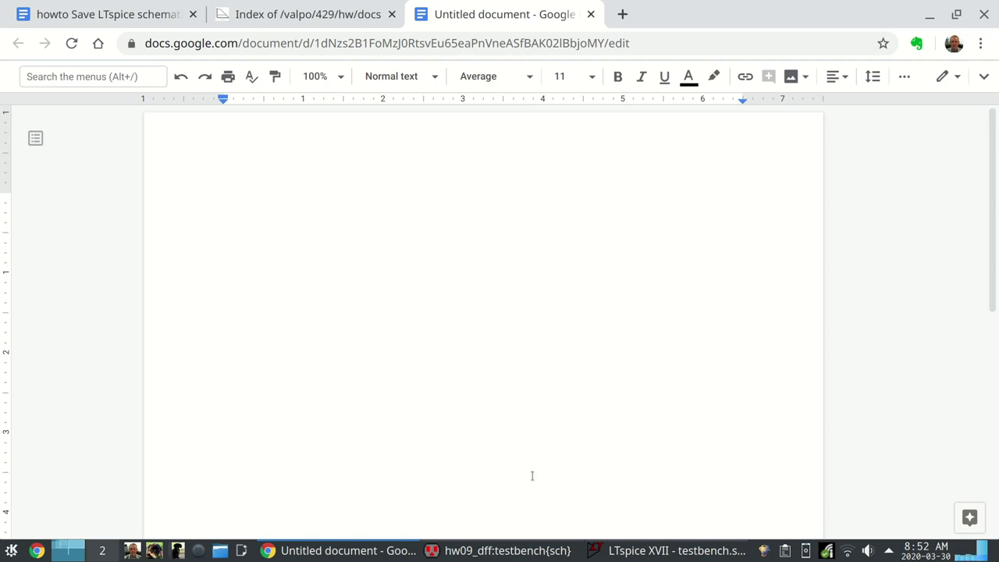
pyautogui.click(631, 551)
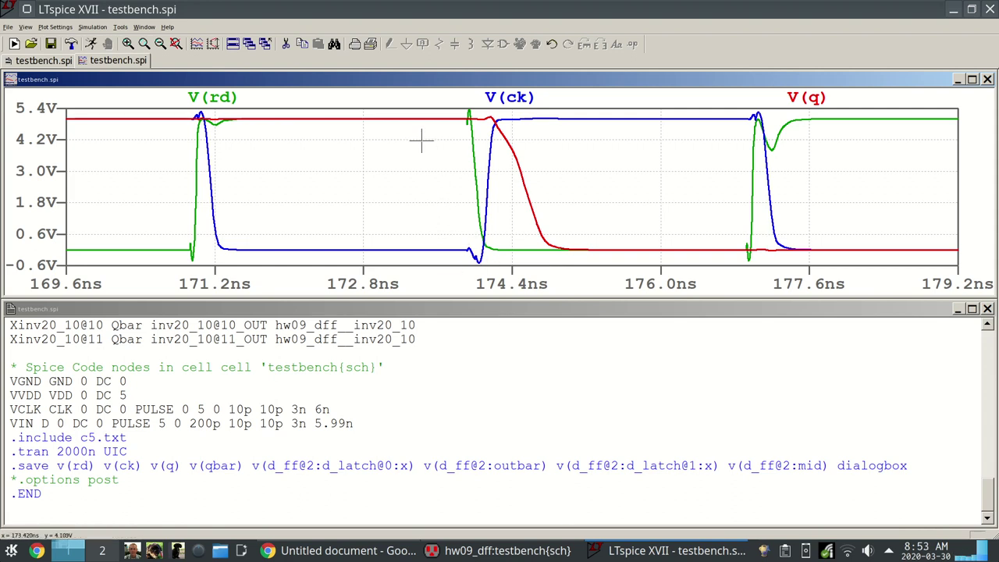
# Copy the LTspice waveform plot bitmap to the clipboard again from the plot's menu.
pyautogui.click(402, 492)
pyautogui.rightClick(383, 164)
pyautogui.moveTo(434, 202)
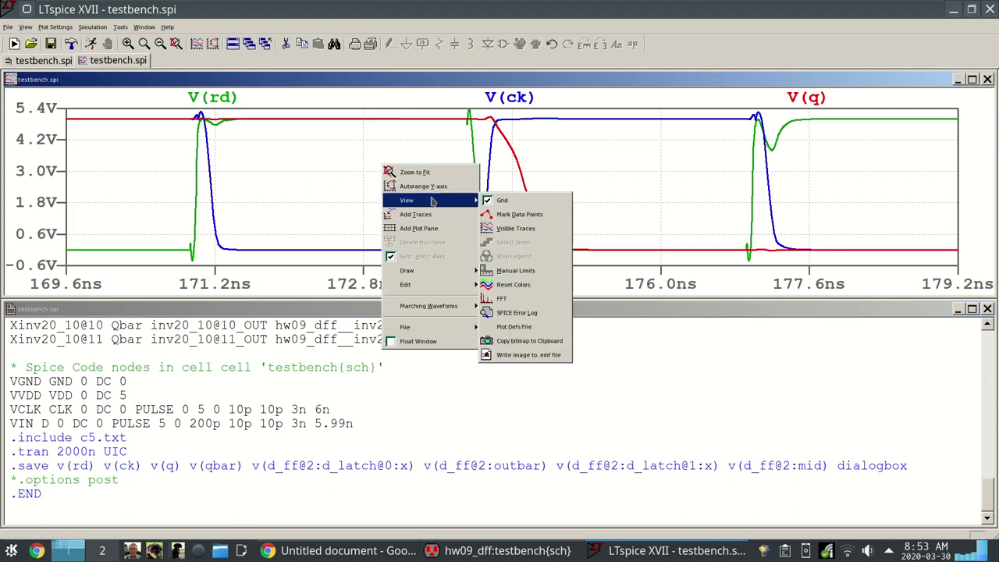
pyautogui.click(541, 341)
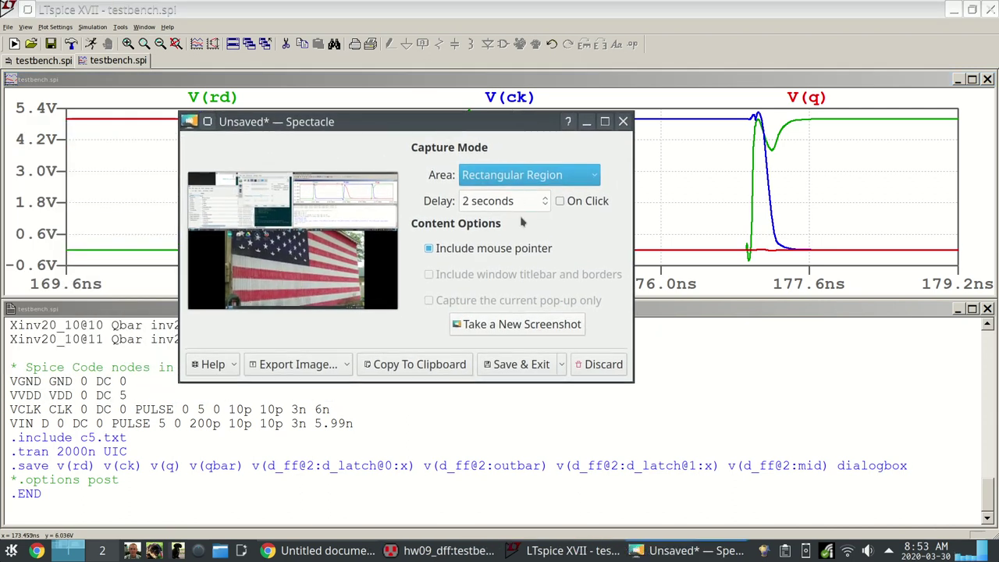
# Take a Spectacle region screenshot of the waveform plot and copy it to the clipboard.
pyautogui.click(517, 326)
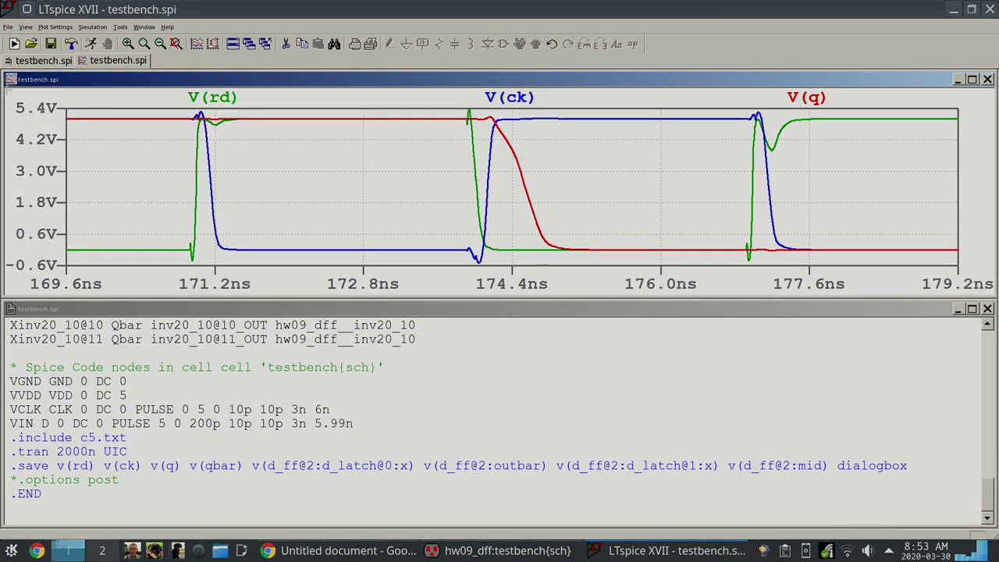
pyautogui.moveTo(5, 88); pyautogui.dragTo(994, 295)
pyautogui.press('Return')
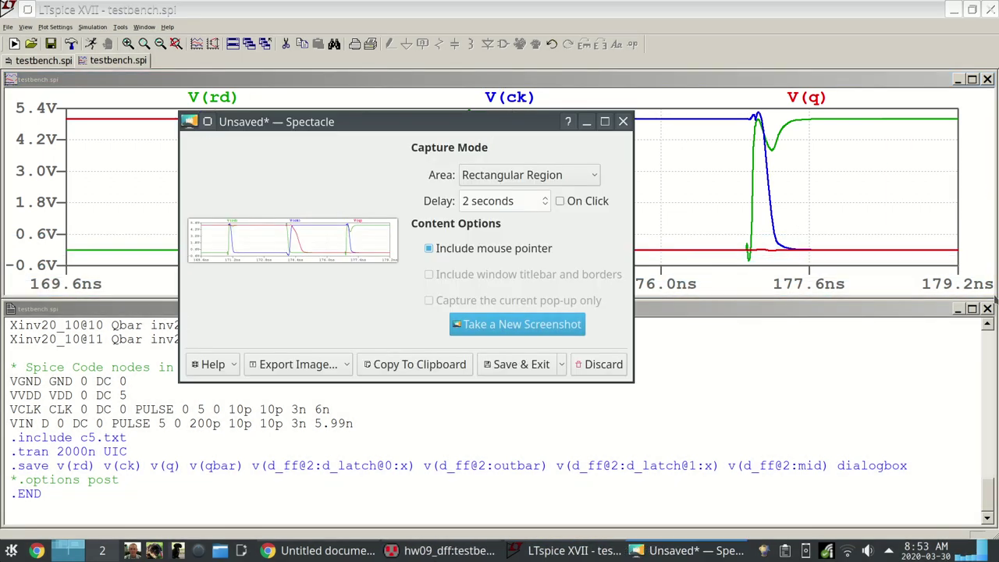
pyautogui.click(445, 367)
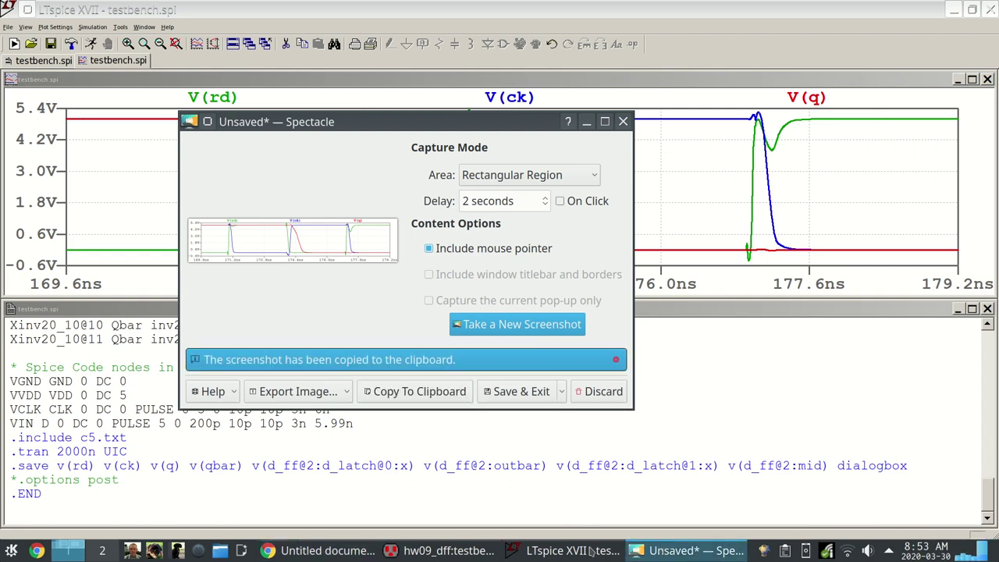
pyautogui.click(324, 551)
# Paste the captured plot into the doc, shrink it, then delete the broken image placeholder.
pyautogui.hotkey('ctrl', 'v')
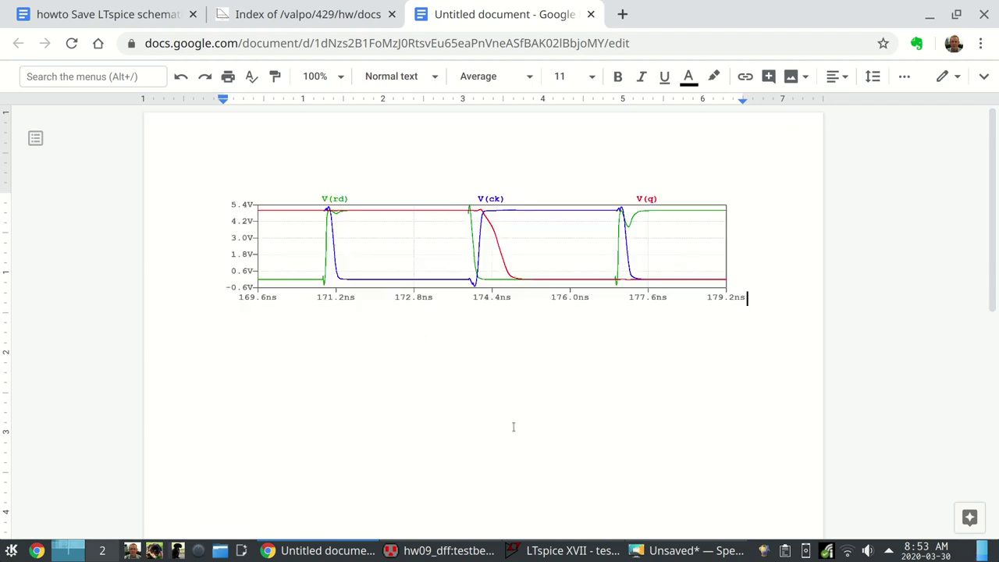
pyautogui.click(485, 234)
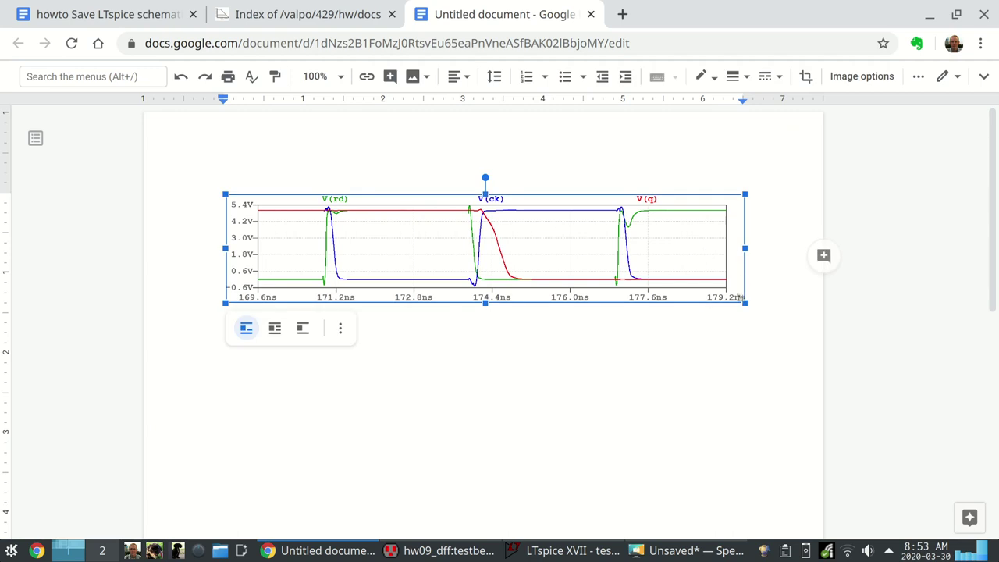
pyautogui.moveTo(743, 300); pyautogui.dragTo(539, 171)
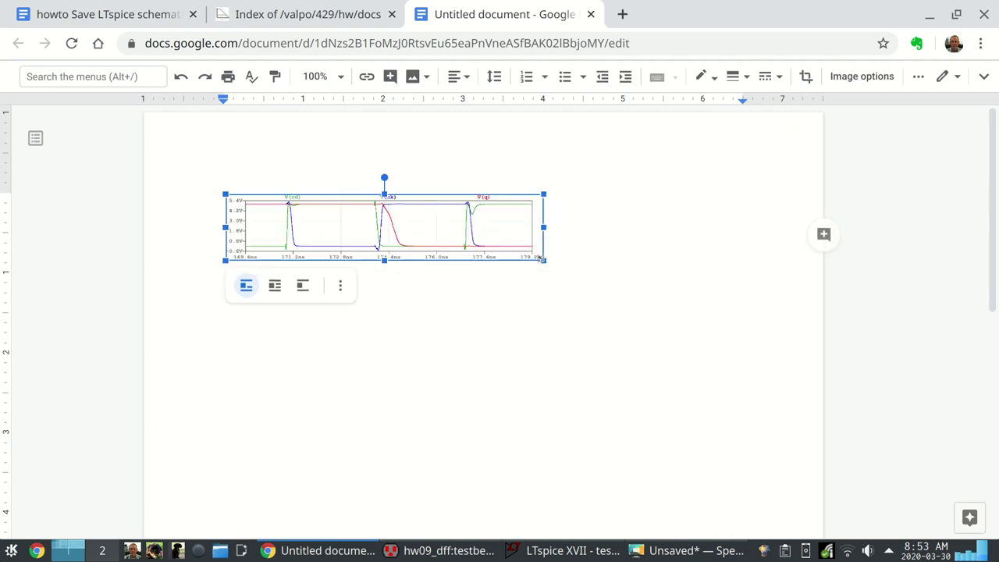
pyautogui.moveTo(544, 260); pyautogui.dragTo(856, 304)
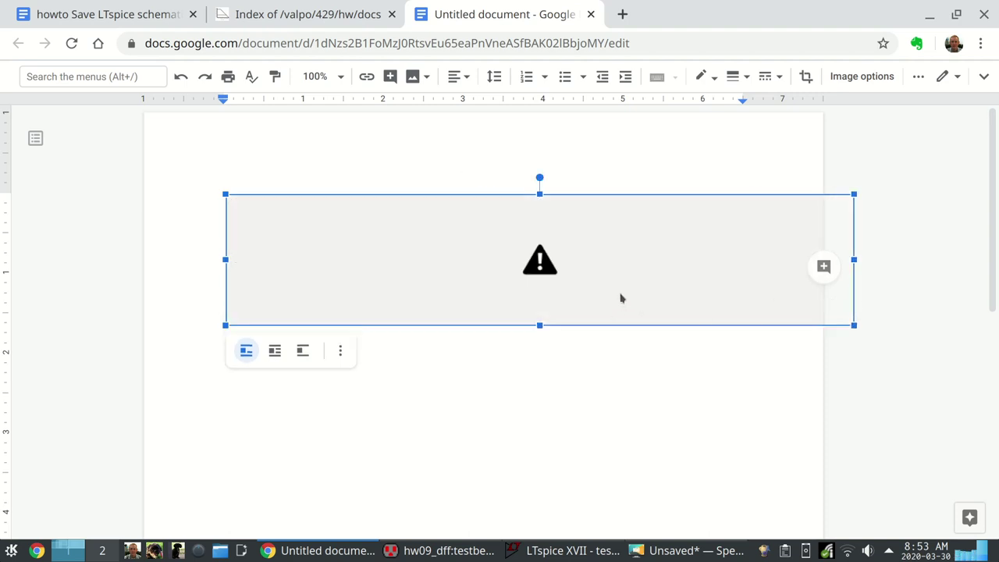
pyautogui.press('Delete')
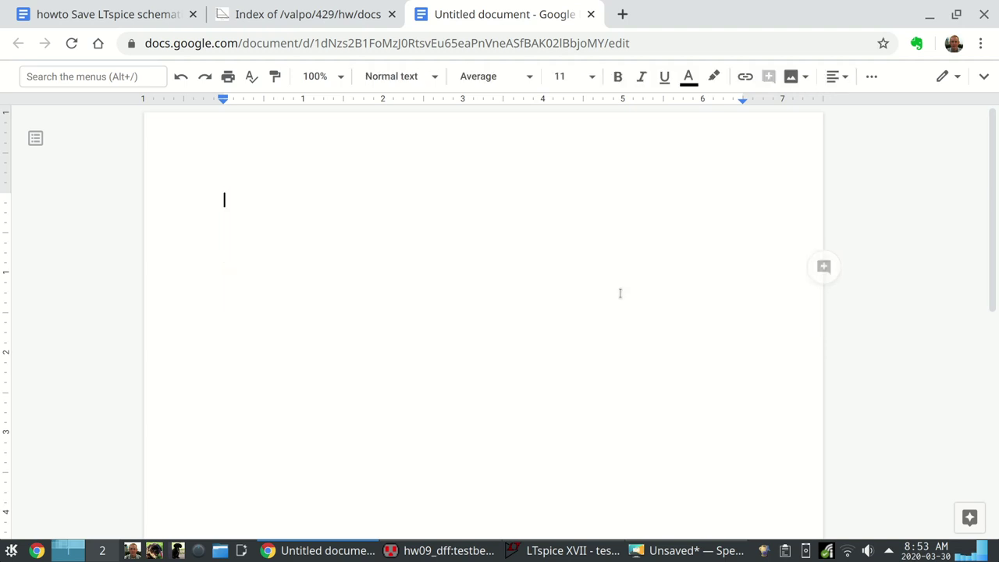
pyautogui.click(570, 551)
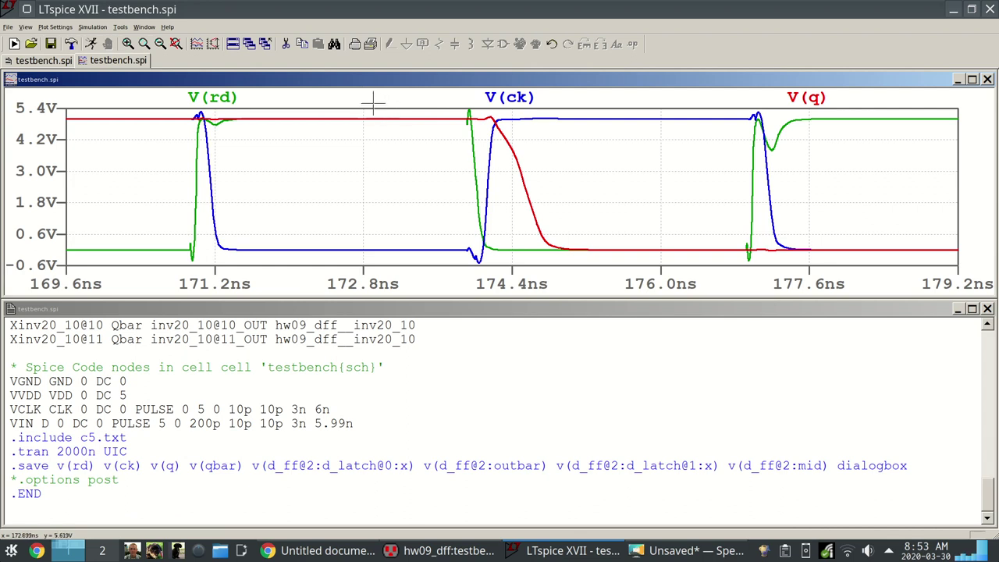
# Zoom the plot to roughly 172.8–175.8 ns around the clock edge and shrink its pane.
pyautogui.moveTo(373, 101); pyautogui.dragTo(619, 272)
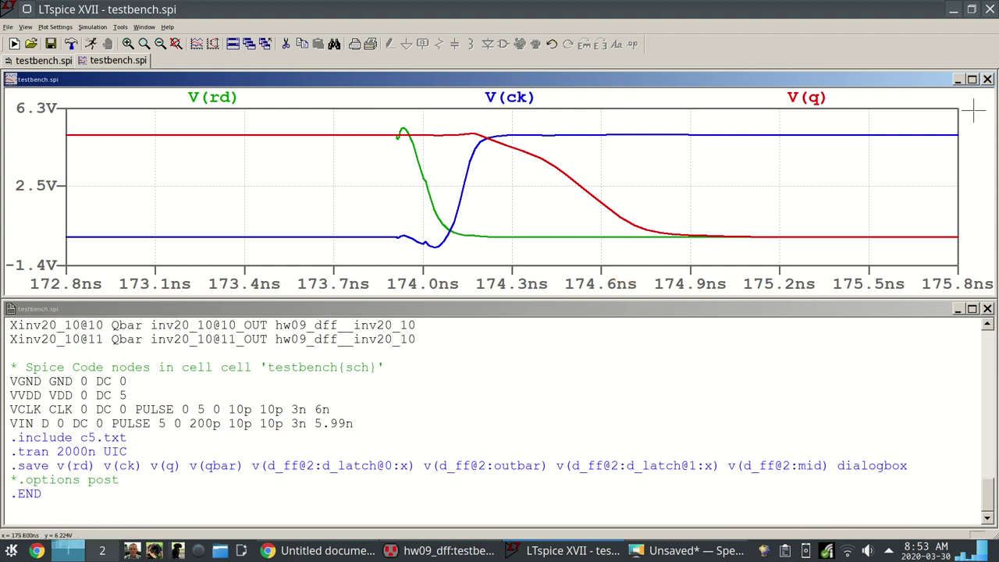
pyautogui.click(971, 79)
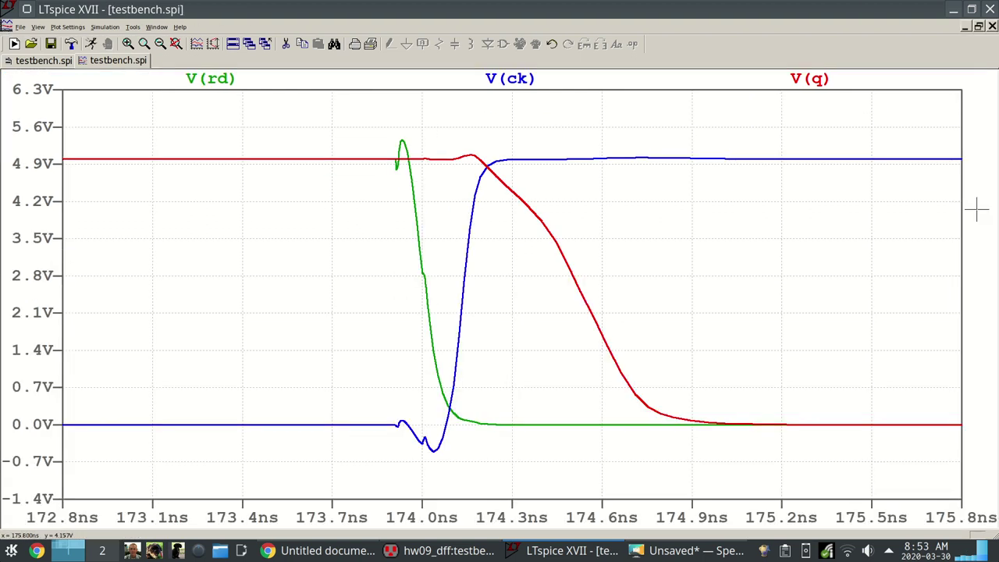
pyautogui.click(980, 27)
pyautogui.moveTo(920, 79); pyautogui.dragTo(882, 158)
pyautogui.moveTo(957, 376); pyautogui.dragTo(574, 378)
pyautogui.moveTo(450, 163); pyautogui.dragTo(598, 127)
pyautogui.moveTo(724, 345); pyautogui.dragTo(537, 331)
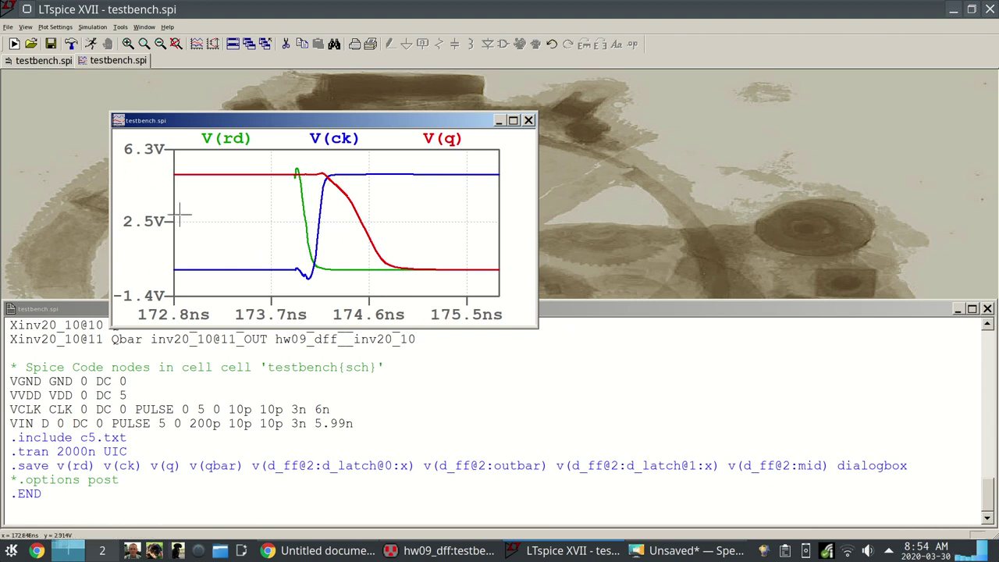
# Set the vertical axis to bottom -1 V, top 6 V, tick 0.5 V.
pyautogui.rightClick(141, 209)
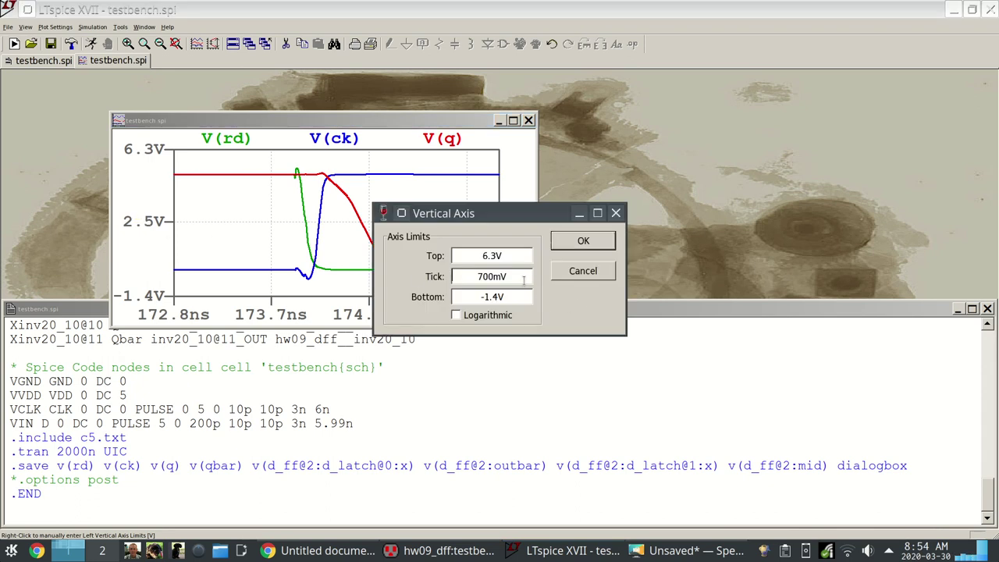
pyautogui.moveTo(525, 282); pyautogui.dragTo(434, 278)
pyautogui.write('.5')
pyautogui.moveTo(520, 293); pyautogui.dragTo(414, 297)
pyautogui.write('-1')
pyautogui.hotkey('shift', 'Tab')
pyautogui.hotkey('shift', 'Tab')
pyautogui.write('6')
pyautogui.click(572, 238)
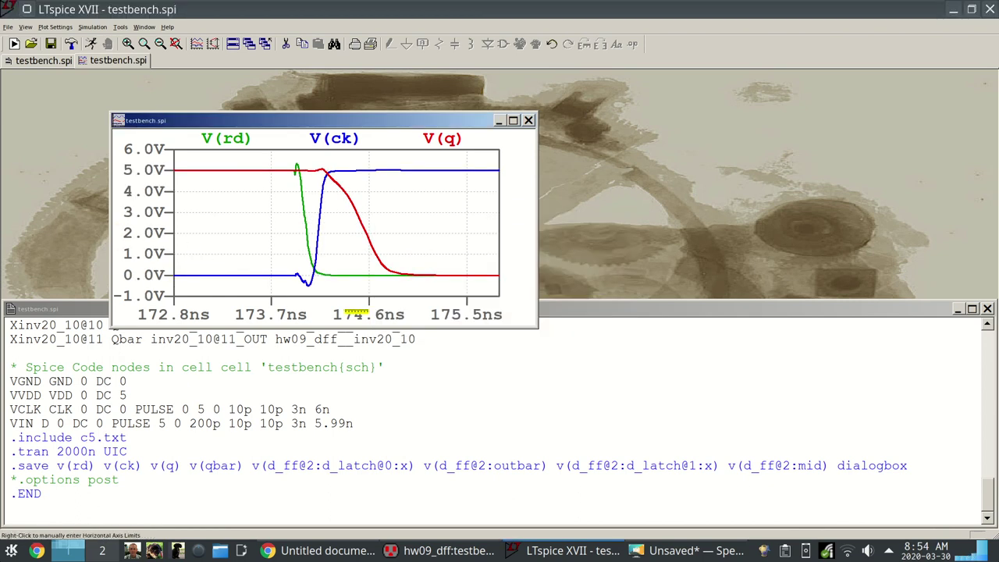
# Attach cursor 1 to V(ck) and position it at the ~2.4 V mid-swing point.
pyautogui.click(352, 144)
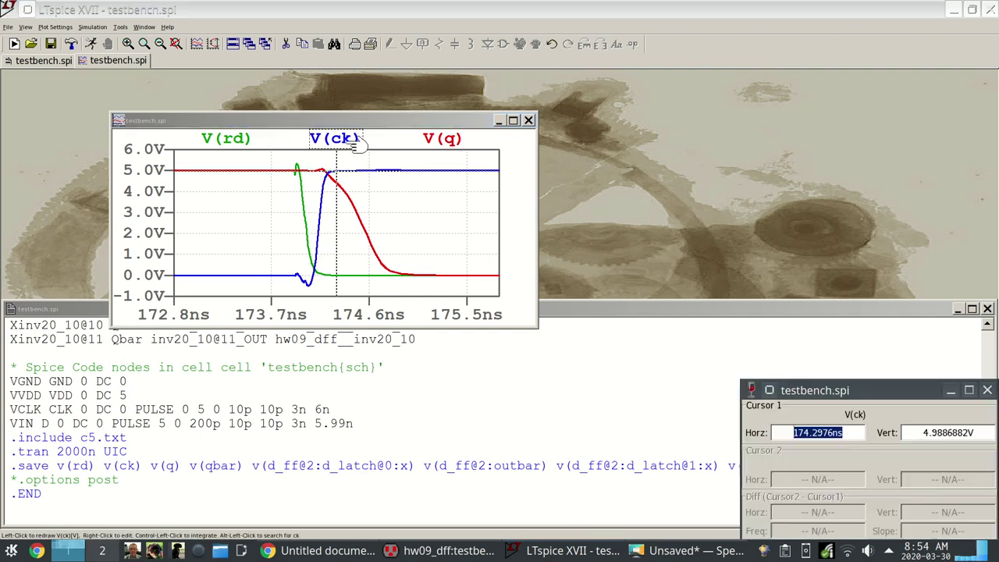
pyautogui.moveTo(798, 380); pyautogui.dragTo(644, 188)
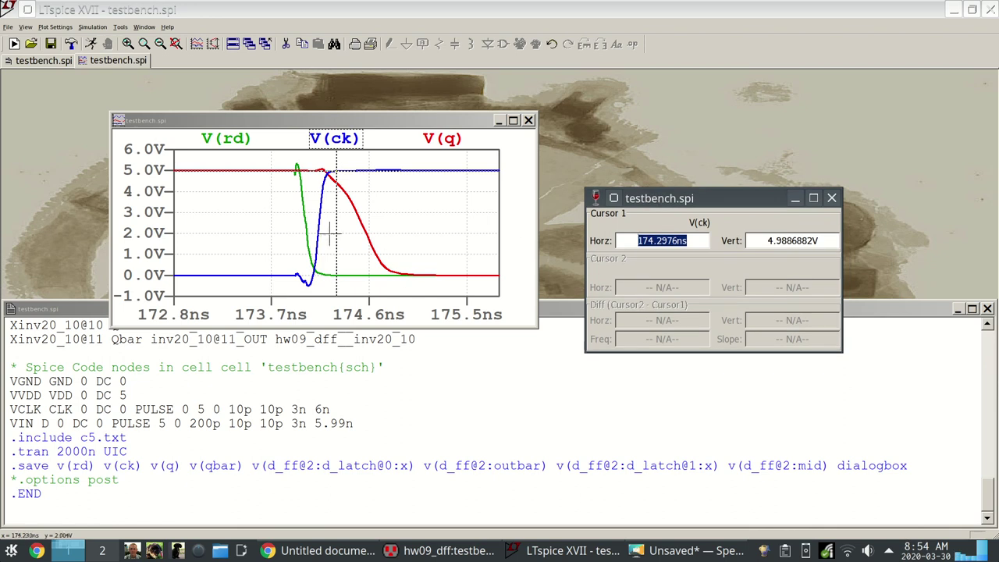
pyautogui.moveTo(335, 233); pyautogui.dragTo(319, 239)
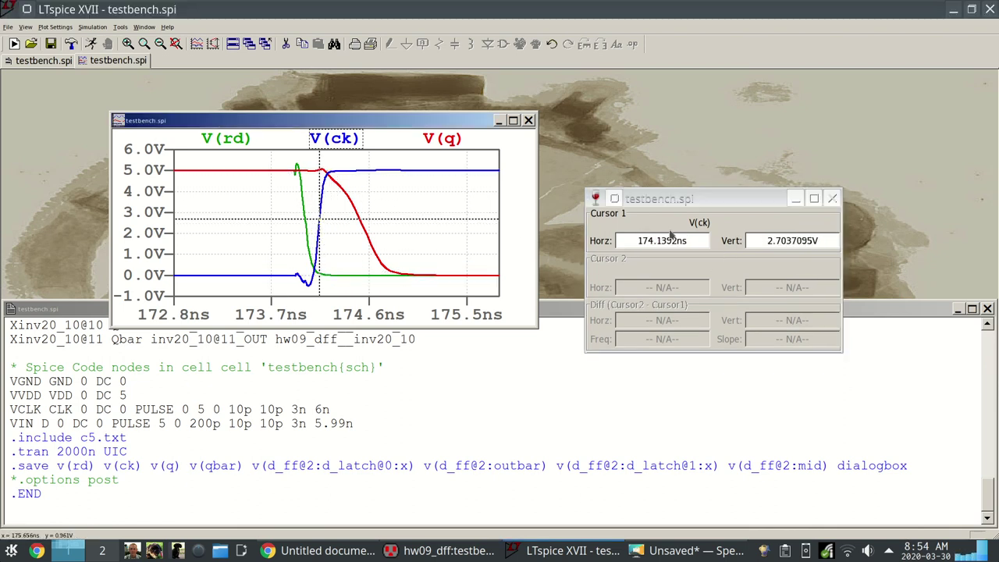
pyautogui.press('Left')
pyautogui.press('Left')
pyautogui.press('Right')
pyautogui.press('Right')
pyautogui.press('Left')
pyautogui.press('Left')
pyautogui.press('Left')
pyautogui.press('Left')
pyautogui.press('Left')
pyautogui.press('Left')
pyautogui.press('Left')
pyautogui.press('Left')
pyautogui.press('Left')
pyautogui.press('Right')
pyautogui.press('Right')
pyautogui.press('Right')
pyautogui.press('Right')
pyautogui.press('Right')
pyautogui.press('Right')
pyautogui.press('Right')
pyautogui.press('Left')
pyautogui.press('Right')
pyautogui.press('Left')
pyautogui.press('Right')
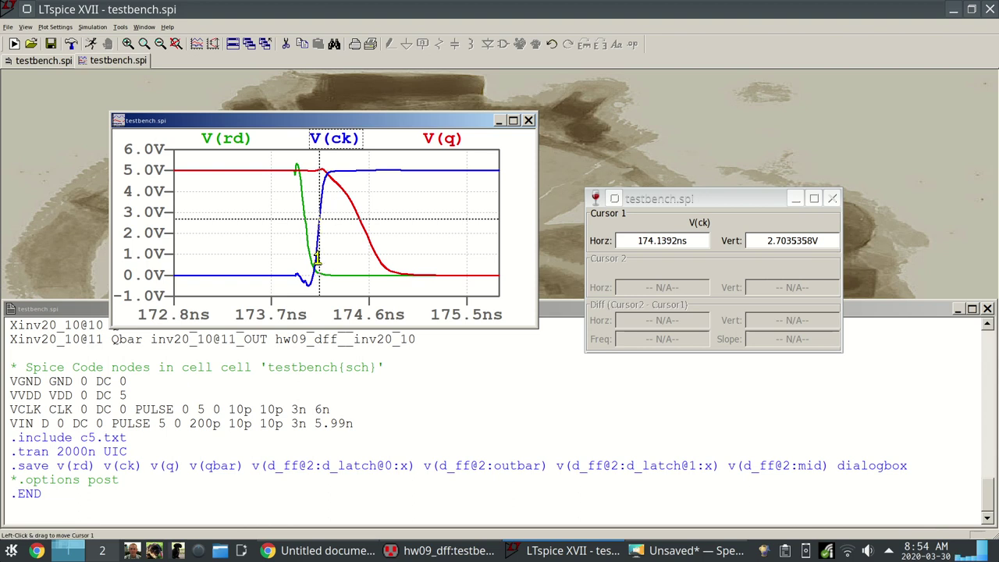
pyautogui.moveTo(320, 266); pyautogui.dragTo(317, 261)
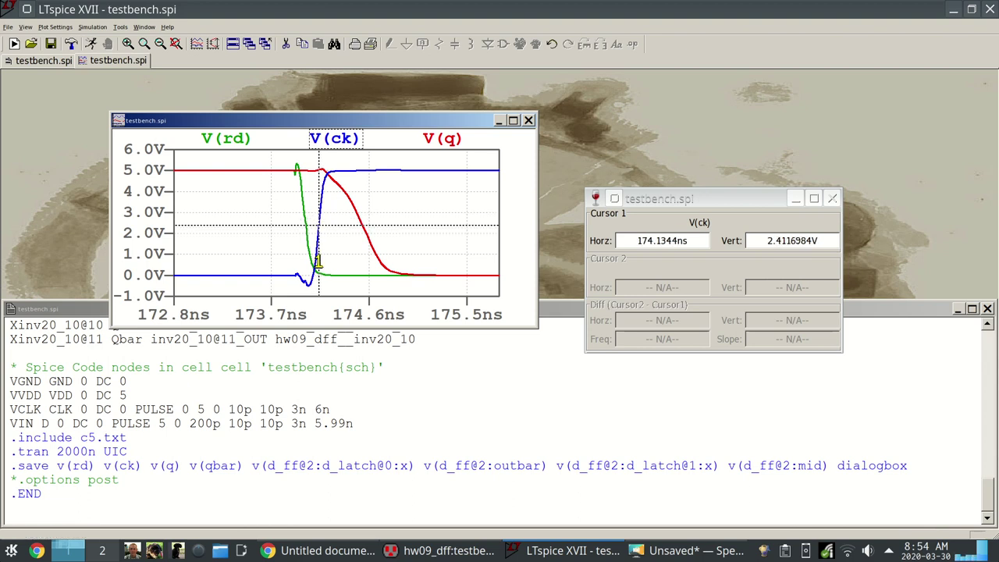
# Attach cursor 2 to V(q) and place it at ~2.4 V, measuring a 398.4 ps delay.
pyautogui.rightClick(456, 138)
pyautogui.click(616, 237)
pyautogui.click(601, 290)
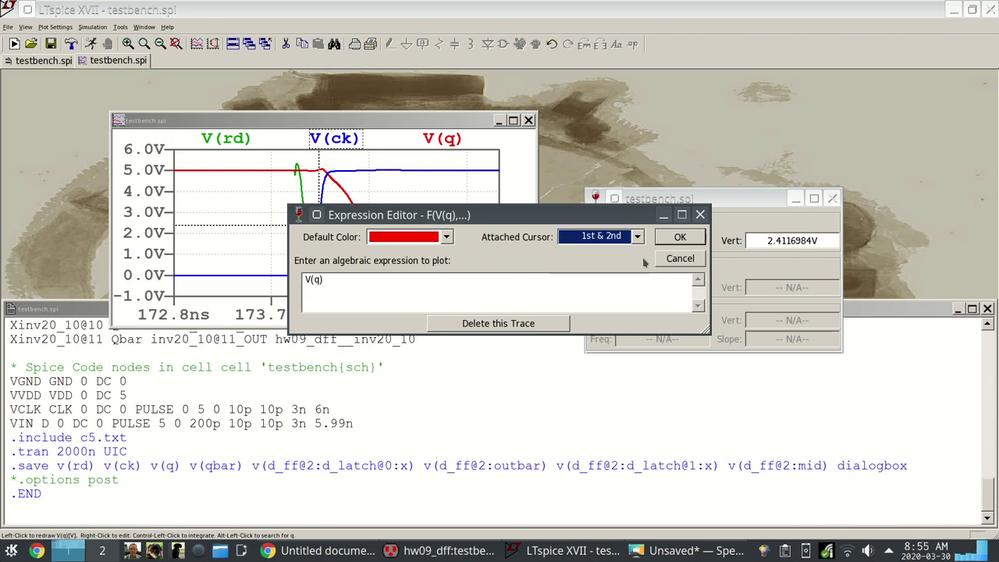
pyautogui.click(637, 237)
pyautogui.click(624, 277)
pyautogui.click(679, 236)
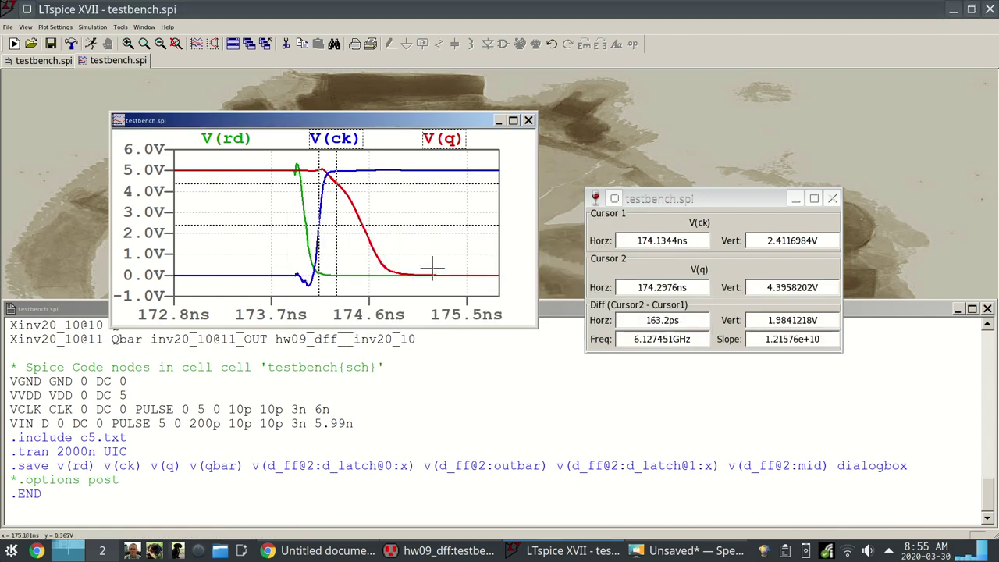
pyautogui.moveTo(337, 254); pyautogui.dragTo(362, 265)
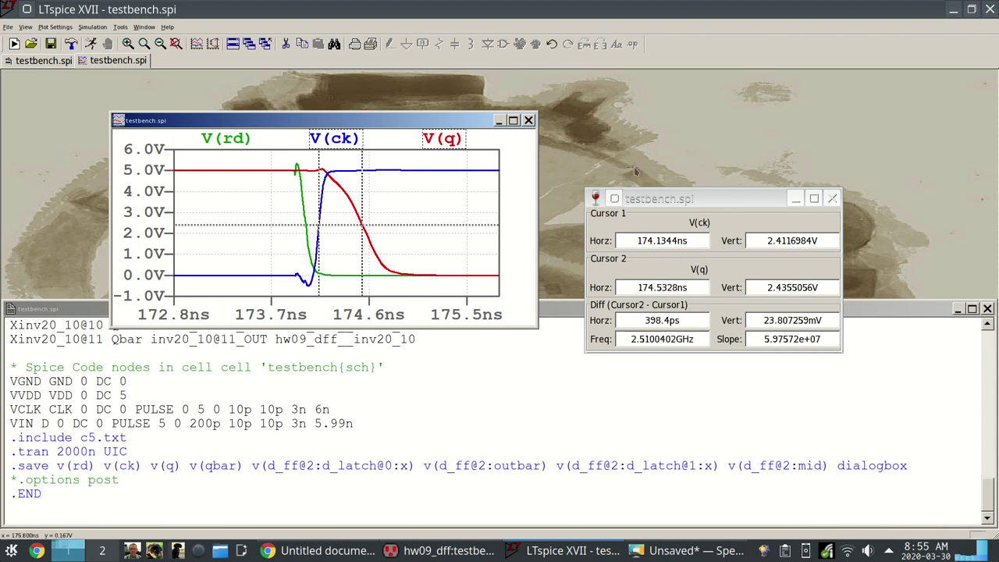
pyautogui.moveTo(643, 199); pyautogui.dragTo(566, 130)
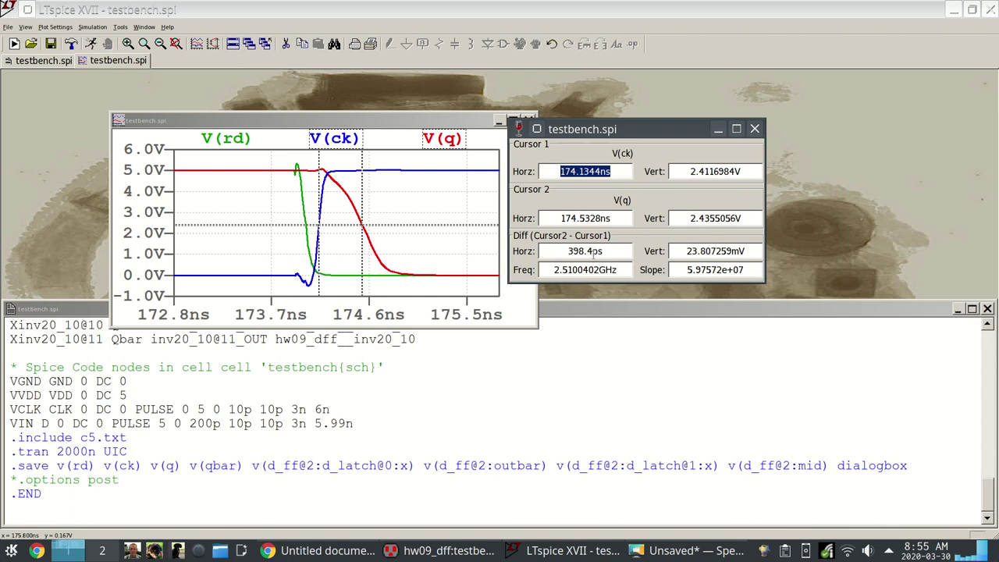
pyautogui.moveTo(585, 137); pyautogui.dragTo(672, 148)
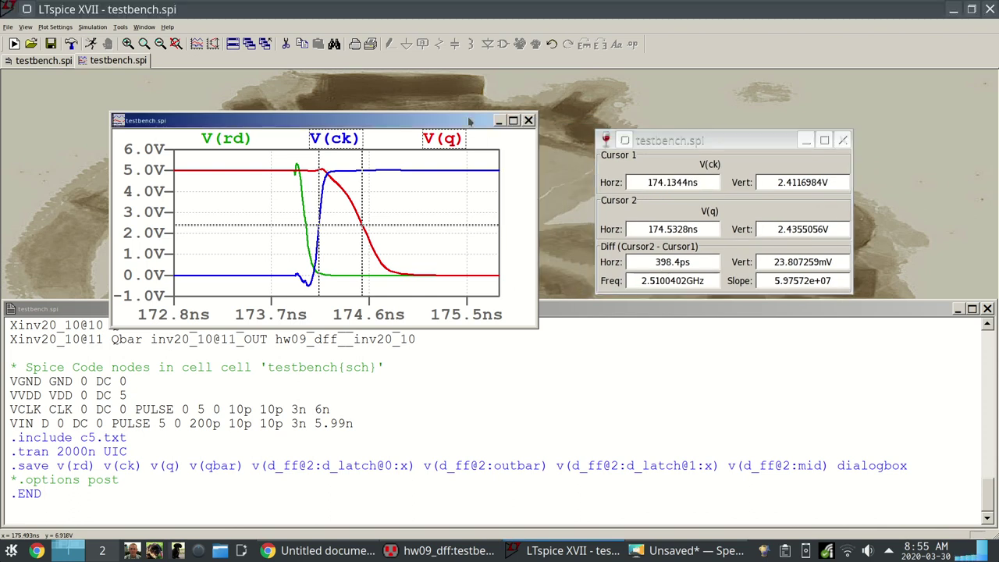
# Copy the cursor-marked plot as a bitmap to the clipboard.
pyautogui.rightClick(457, 208)
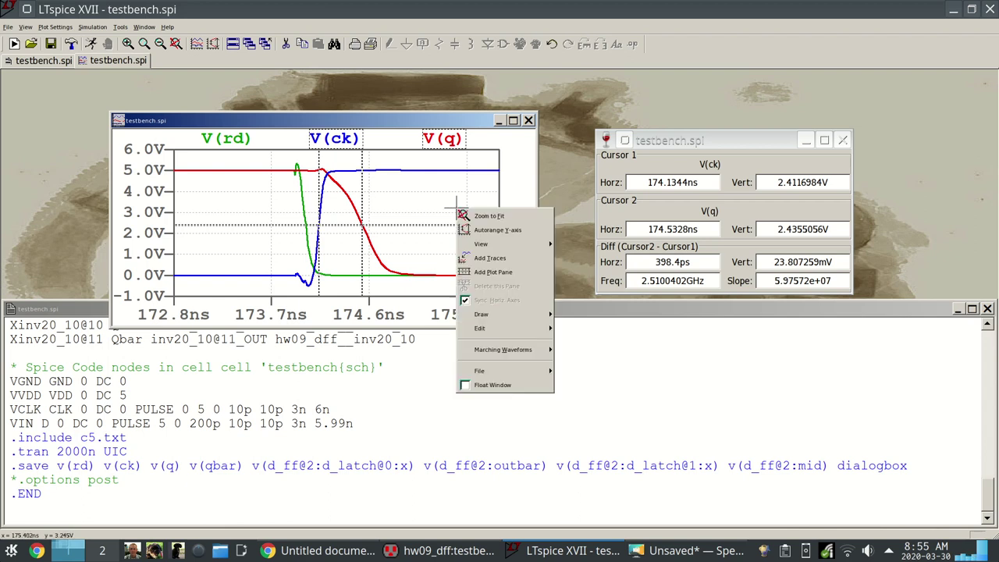
pyautogui.moveTo(520, 246)
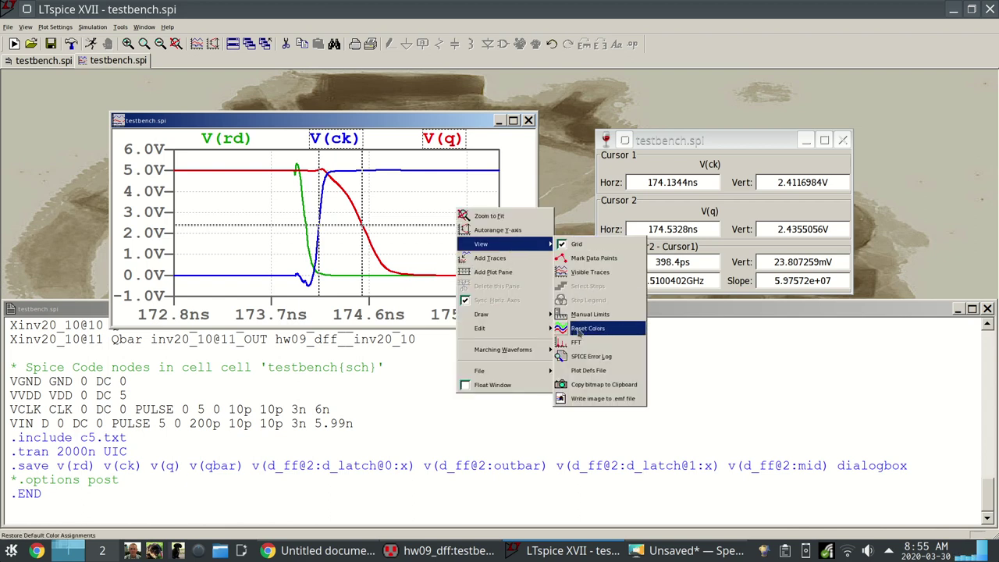
pyautogui.click(578, 385)
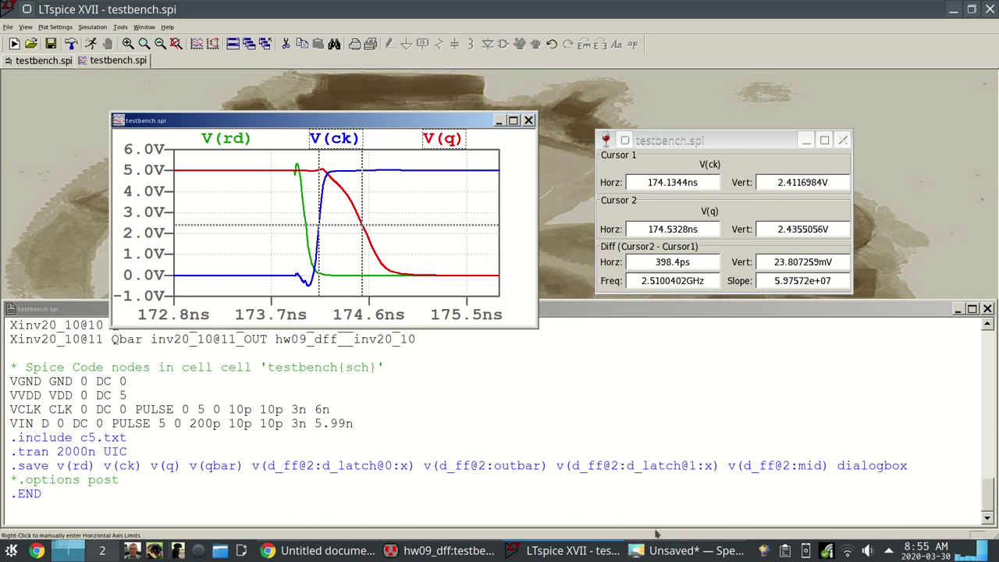
# Capture the small plot window as a Spectacle region screenshot and switch toward Chrome.
pyautogui.click(691, 550)
pyautogui.click(534, 364)
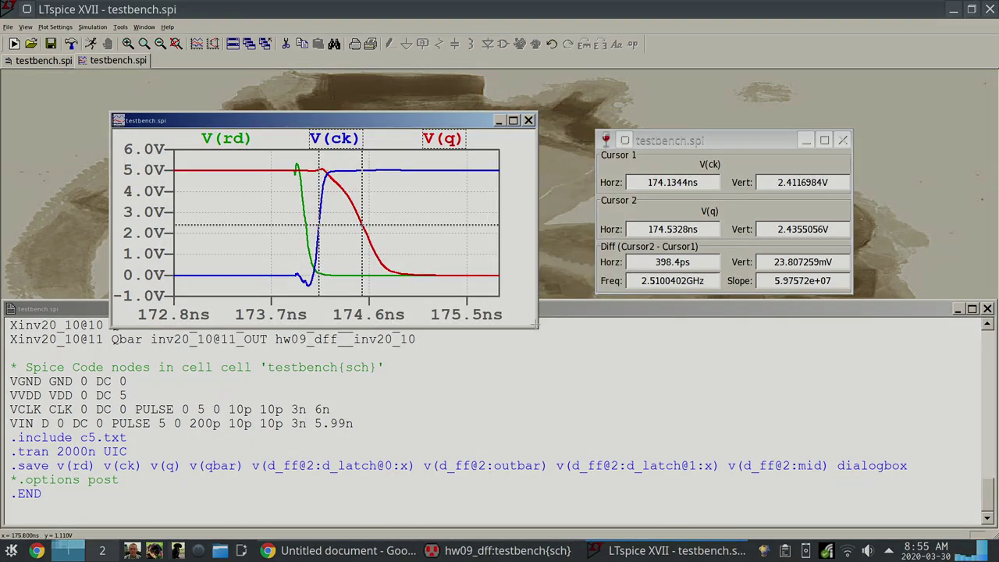
pyautogui.moveTo(537, 326); pyautogui.dragTo(534, 325)
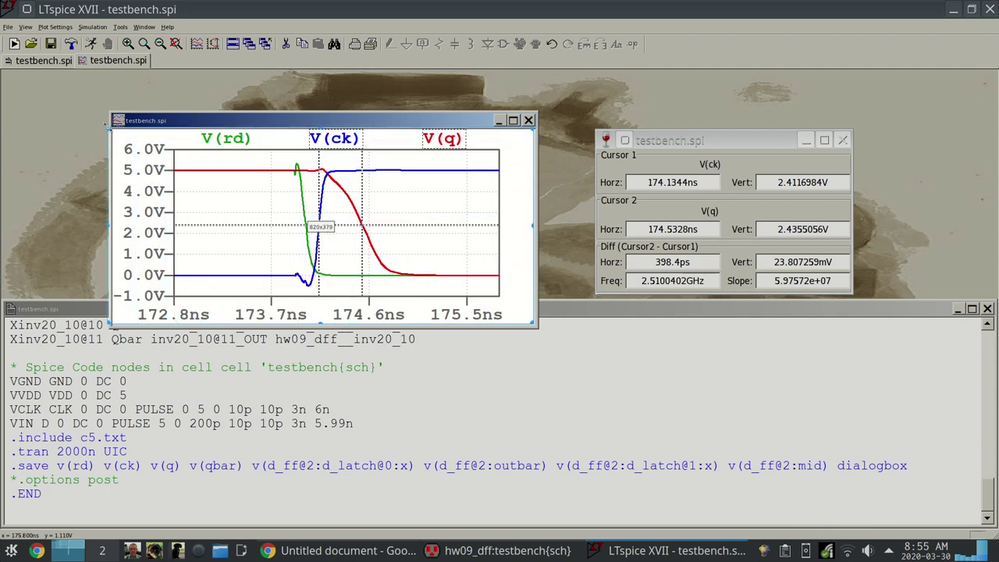
pyautogui.moveTo(110, 227); pyautogui.dragTo(113, 226)
pyautogui.press('Return')
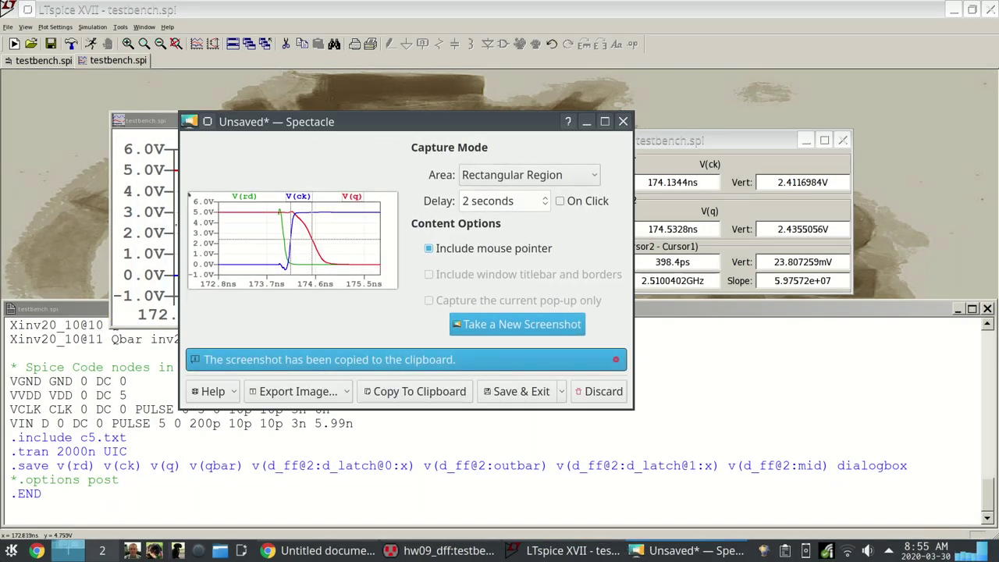
pyautogui.hotkey('alt', 'Tab')
# Paste the cursor-marked V(rd), V(ck), V(q) plot capture into the Untitled doc.
pyautogui.press('Tab')
pyautogui.press('Tab')
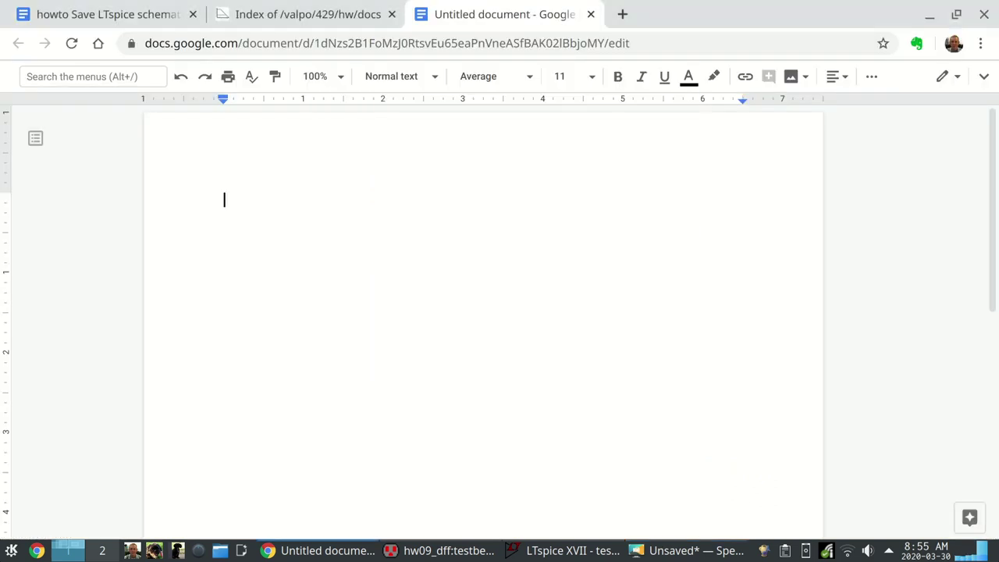
pyautogui.hotkey('ctrl', 'v')
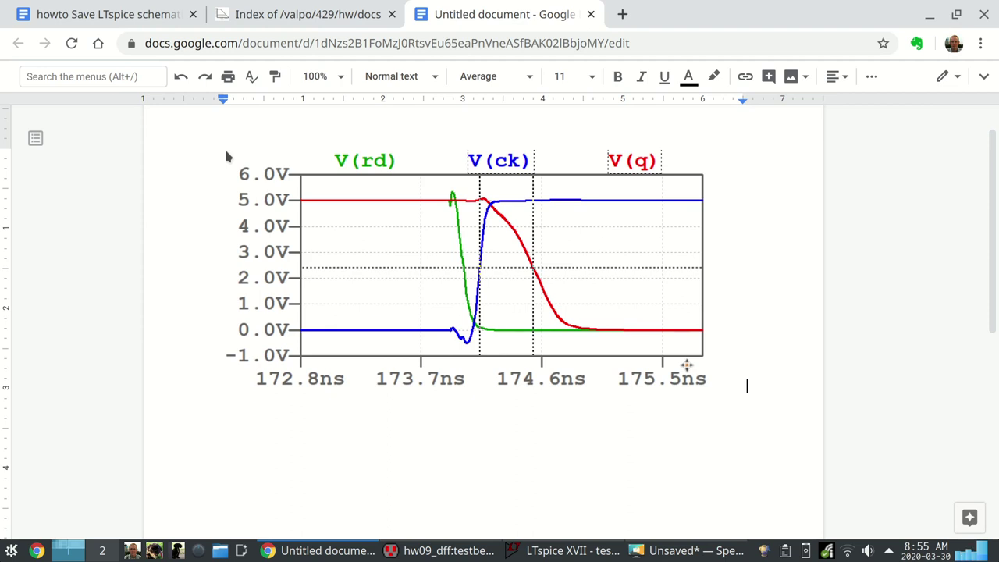
pyautogui.scroll(1, 619, 311)
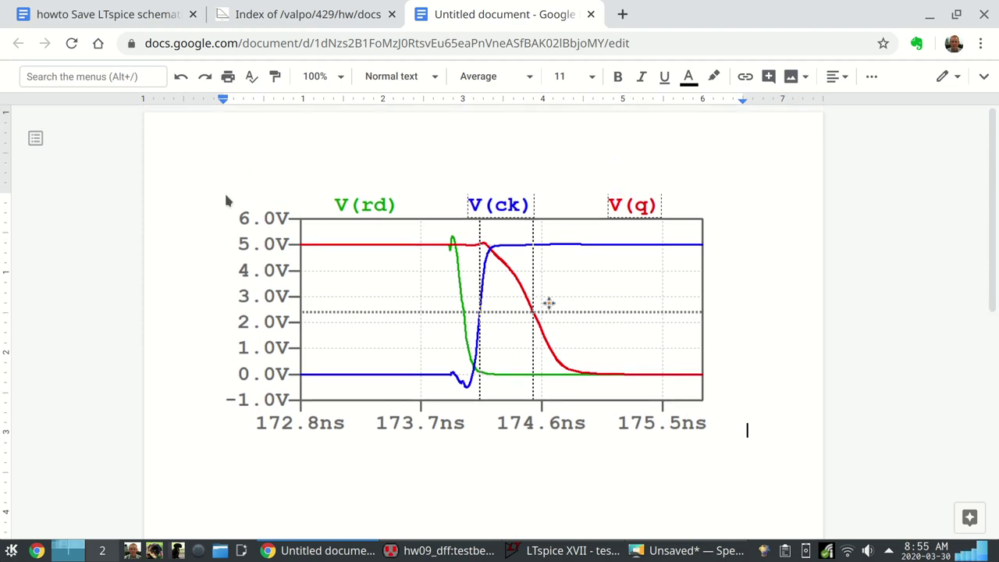
pyautogui.scroll(-1, 549, 302)
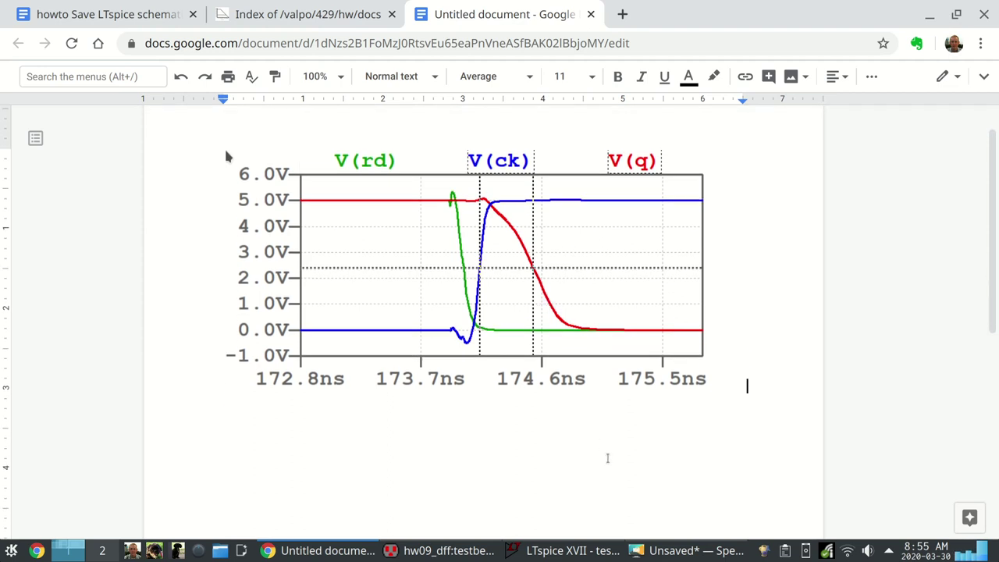
pyautogui.click(521, 551)
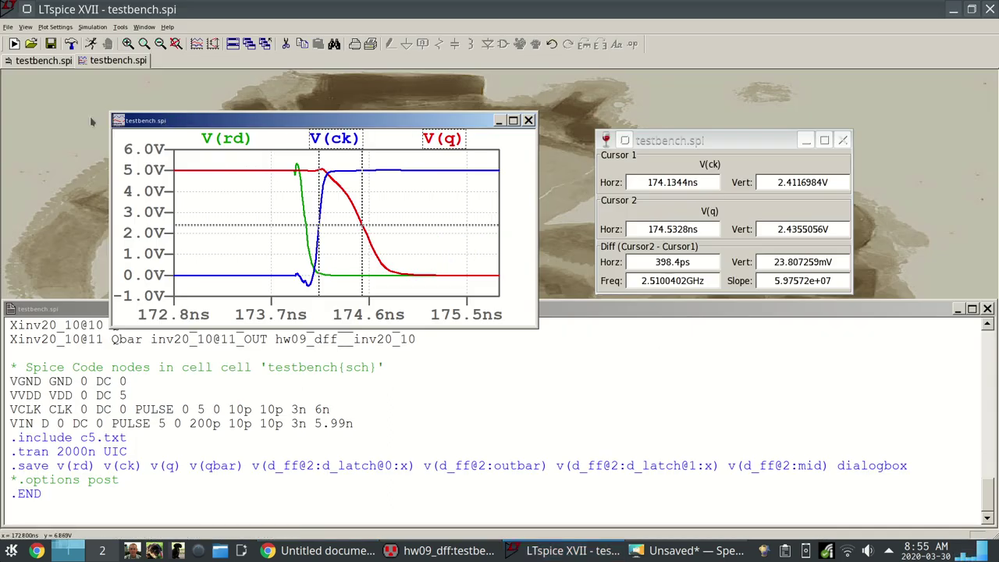
# Open rc-elmore.asc from recent files, close the testbench windows, and maximize the schematic.
pyautogui.click(8, 28)
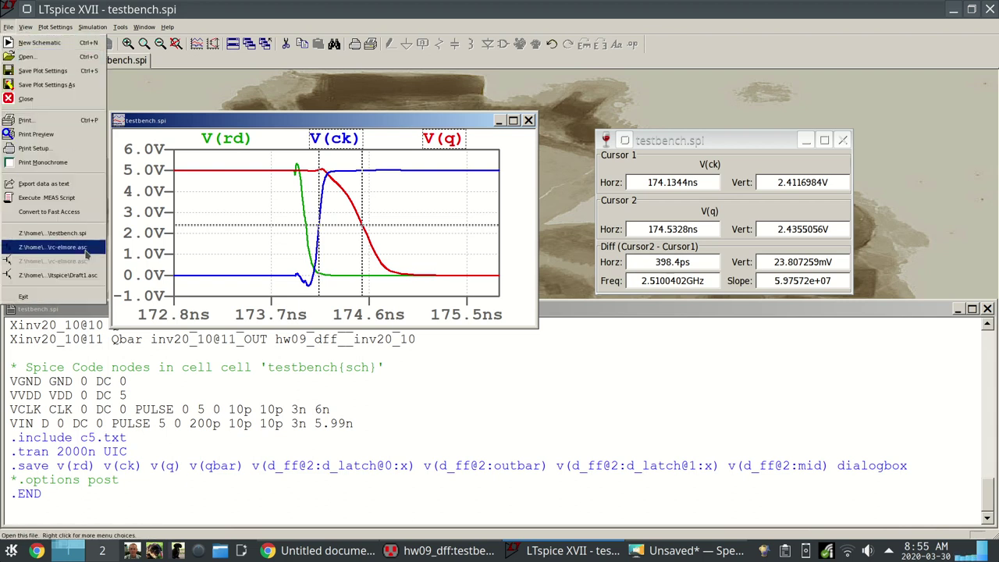
pyautogui.click(52, 246)
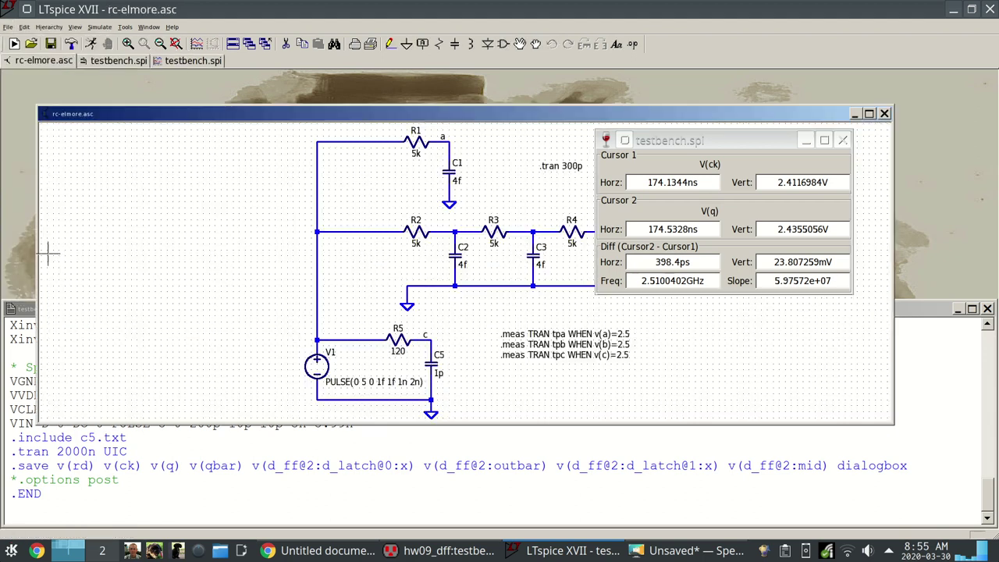
pyautogui.click(842, 141)
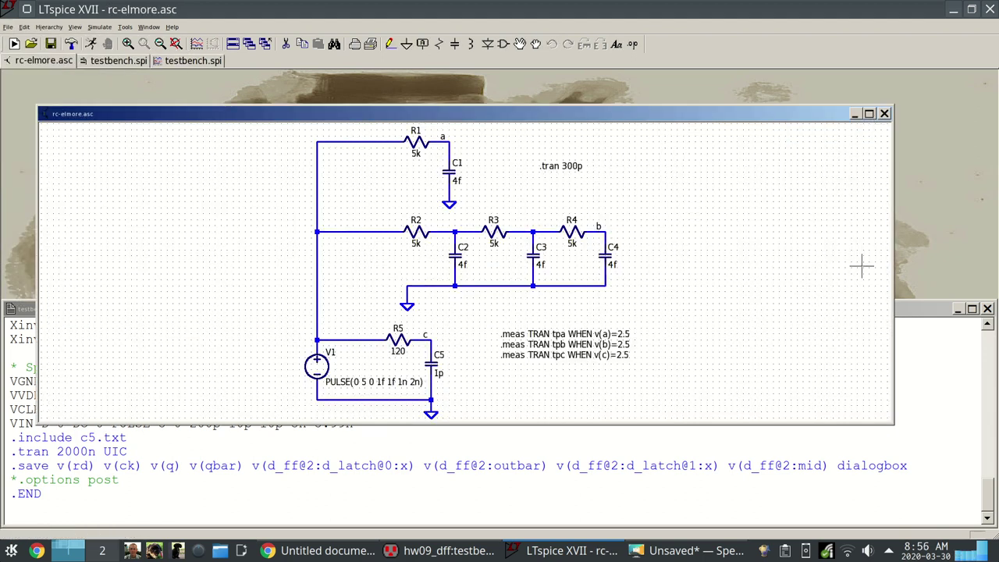
pyautogui.click(988, 309)
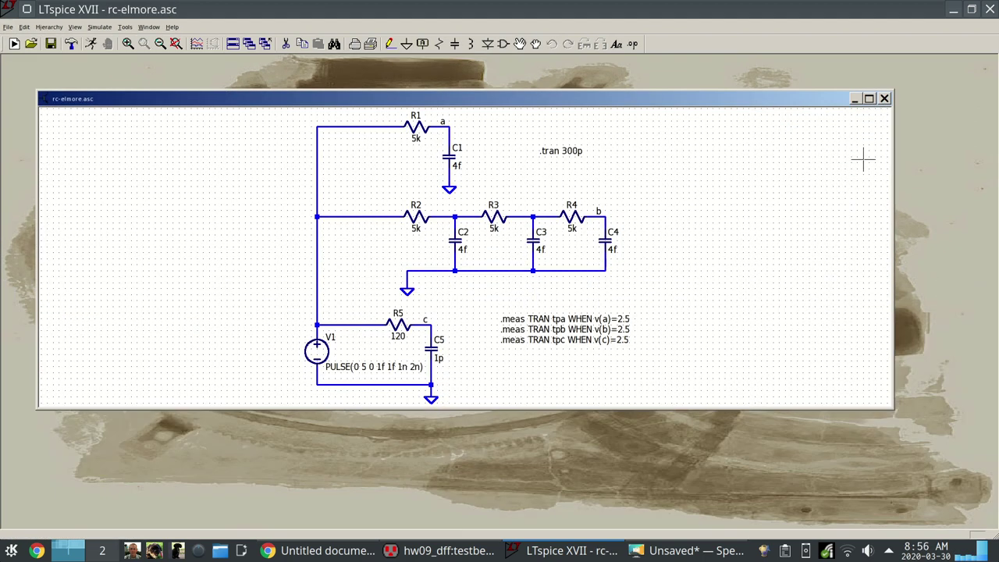
pyautogui.click(869, 113)
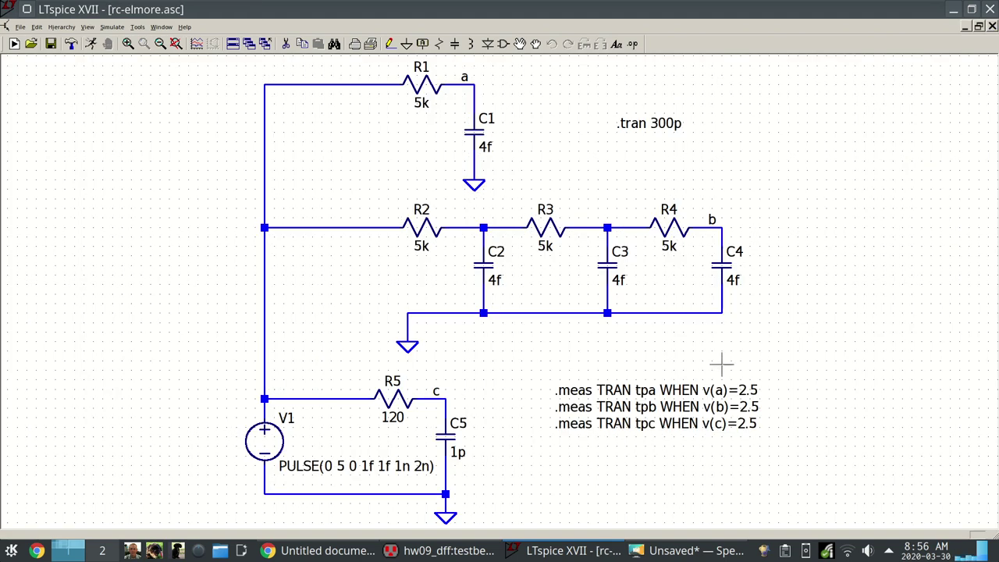
# Run the RC simulation and plot V(b) rising over 0–300 ps.
pyautogui.hotkey('alt', 's')
pyautogui.press('r')
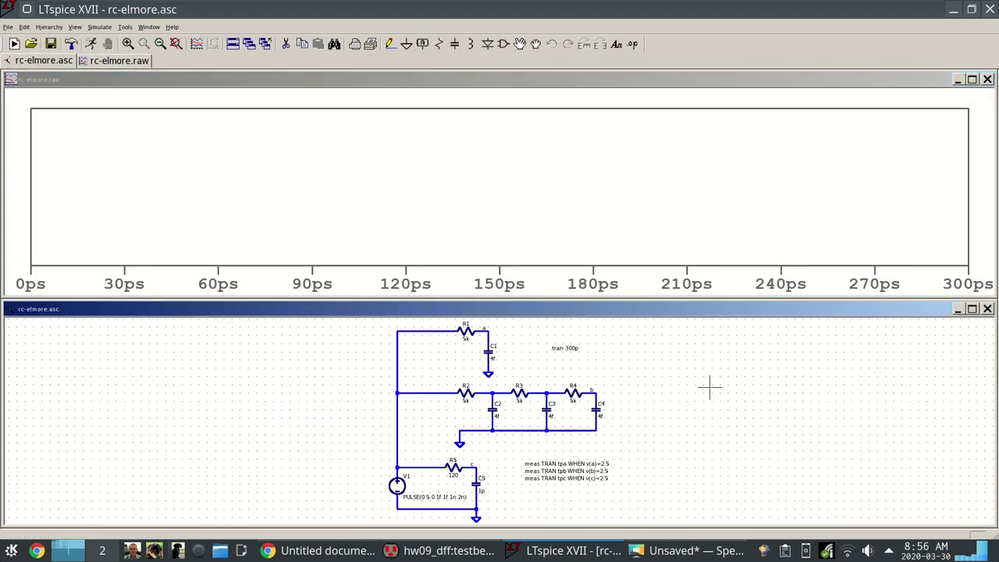
pyautogui.click(593, 392)
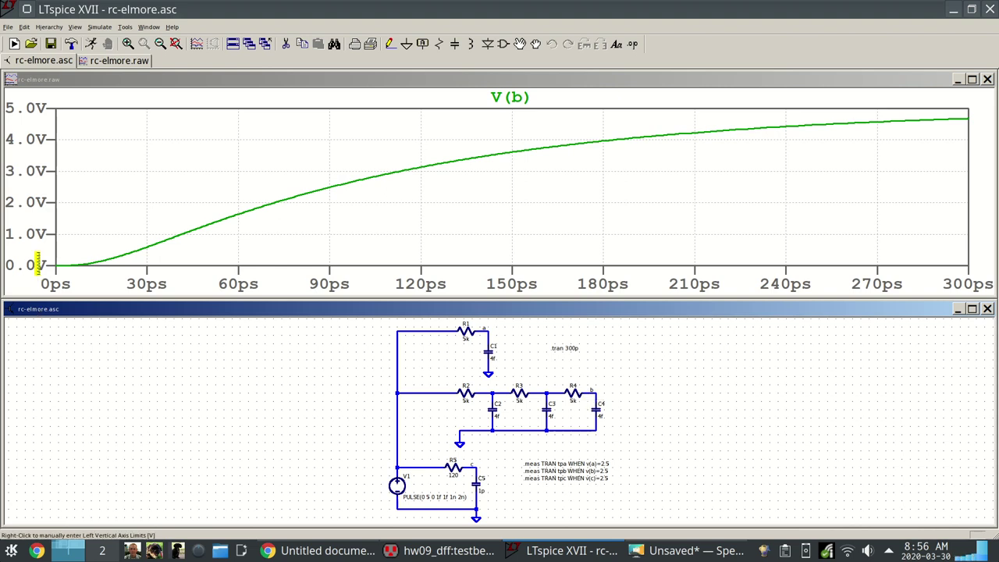
pyautogui.rightClick(399, 485)
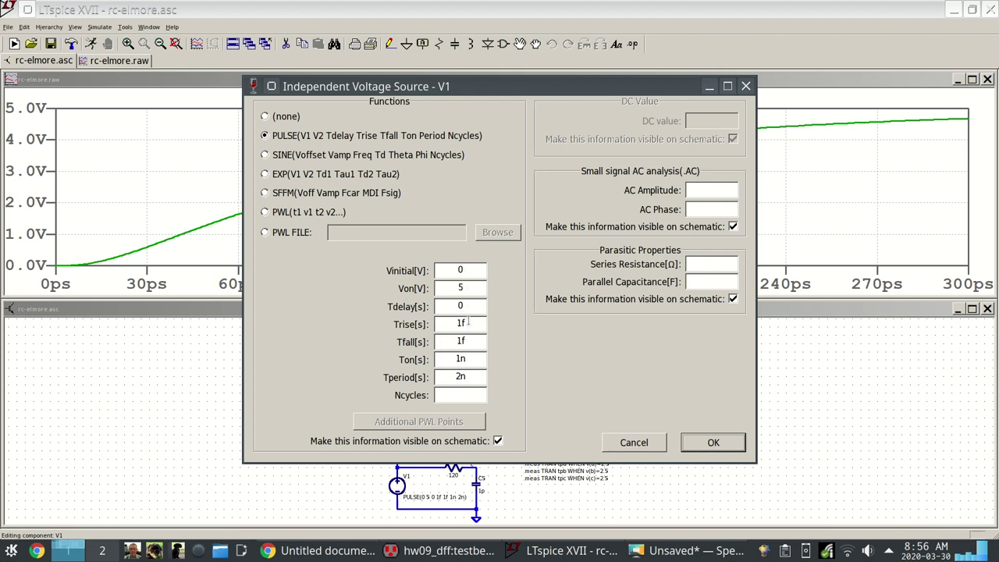
pyautogui.moveTo(469, 323); pyautogui.dragTo(482, 306)
pyautogui.click(634, 442)
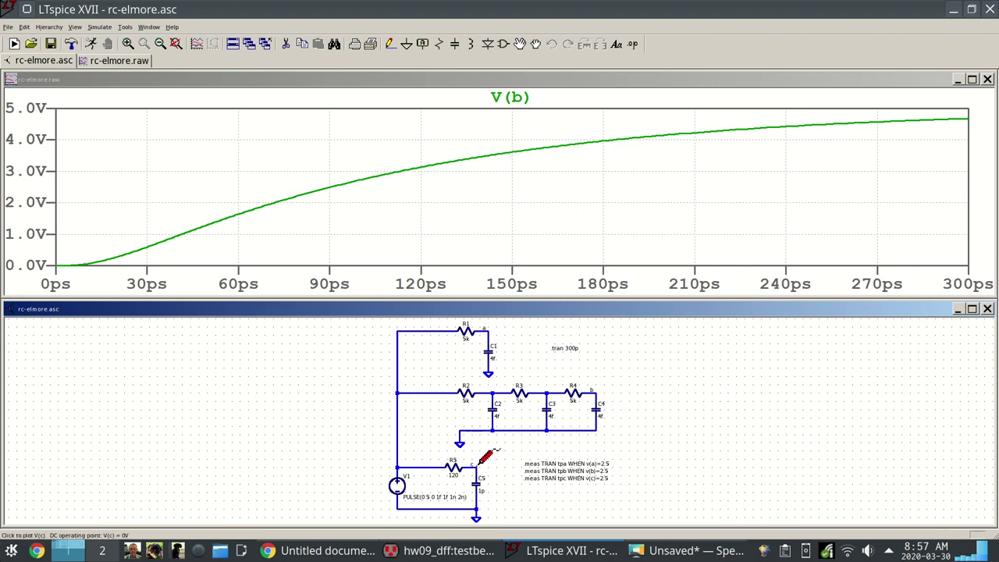
# Probe node c so V(c) plots alongside V(b), both reaching about 4.6 V.
pyautogui.click(473, 467)
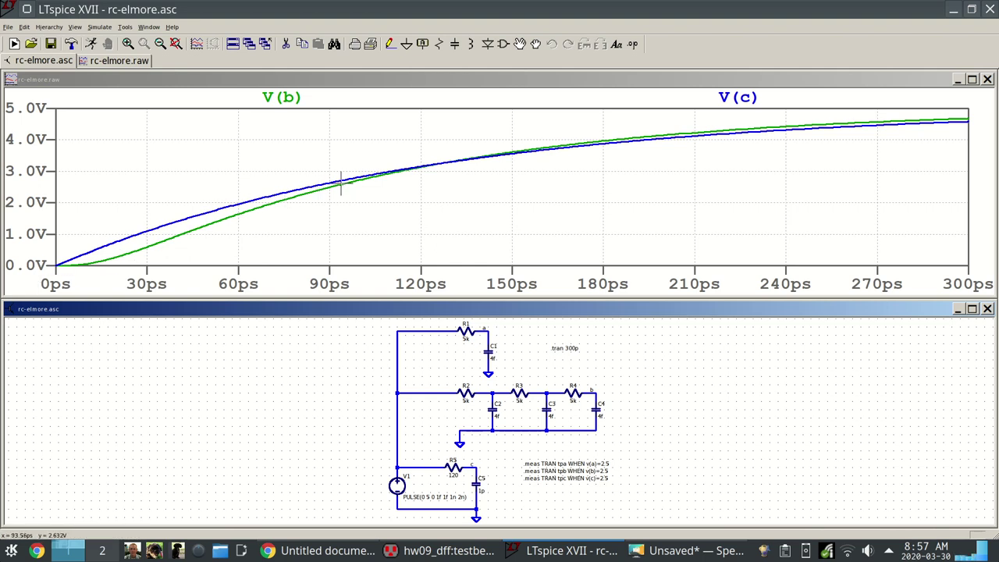
pyautogui.click(972, 79)
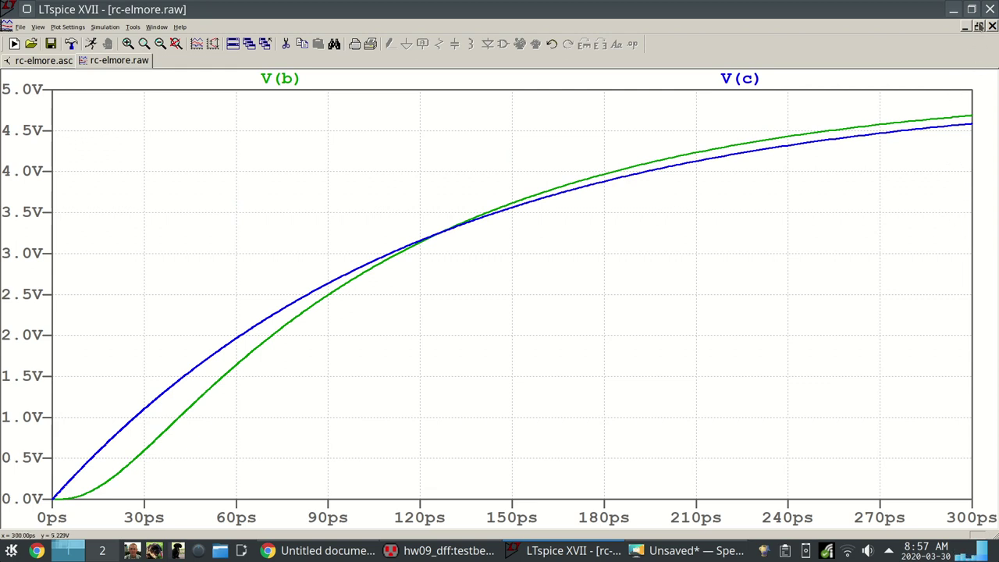
pyautogui.click(979, 26)
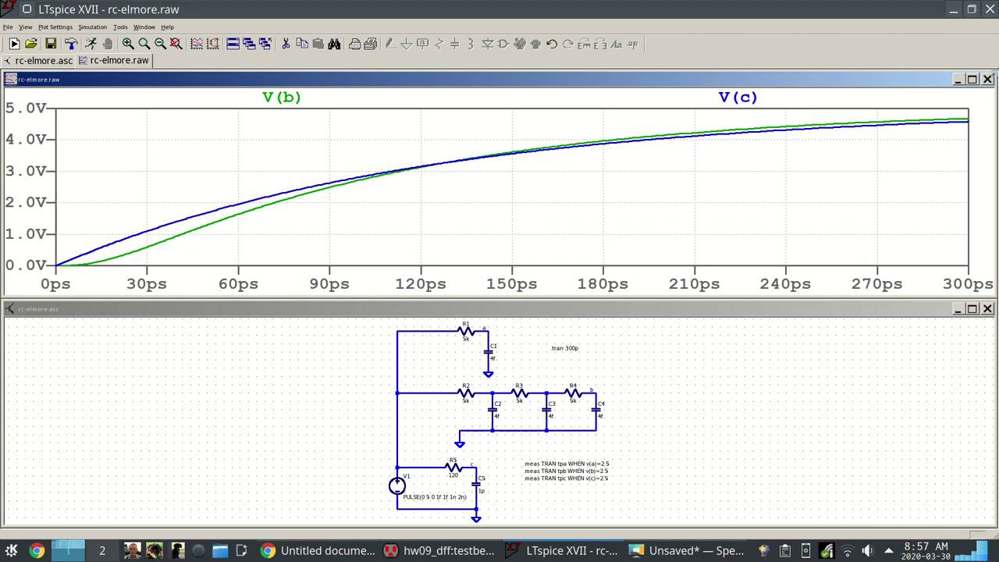
# Shrink and reposition the V(b)/V(c) plot into a compact floating window.
pyautogui.moveTo(996, 74); pyautogui.dragTo(505, 168)
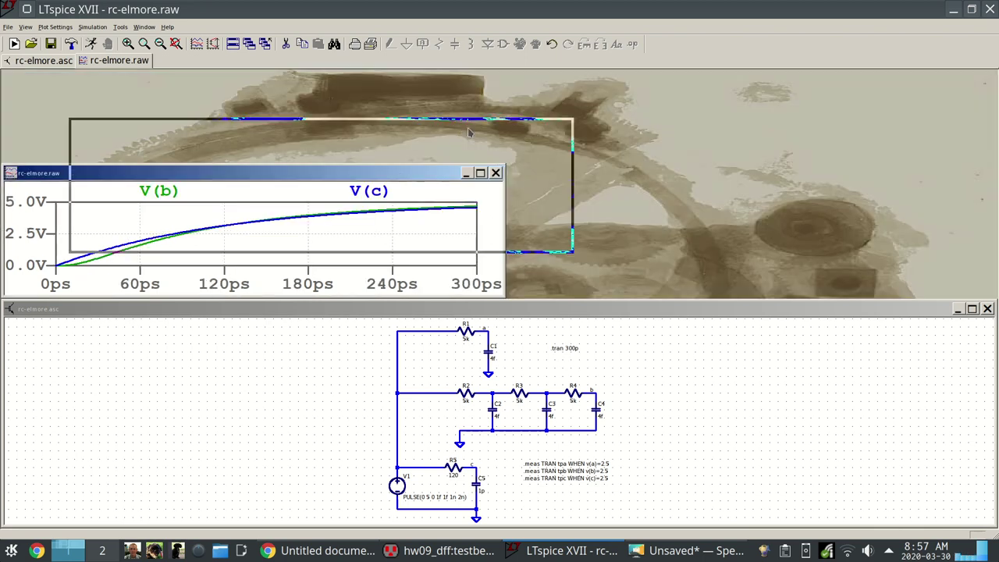
pyautogui.moveTo(469, 131); pyautogui.dragTo(484, 121)
pyautogui.moveTo(588, 241); pyautogui.dragTo(483, 380)
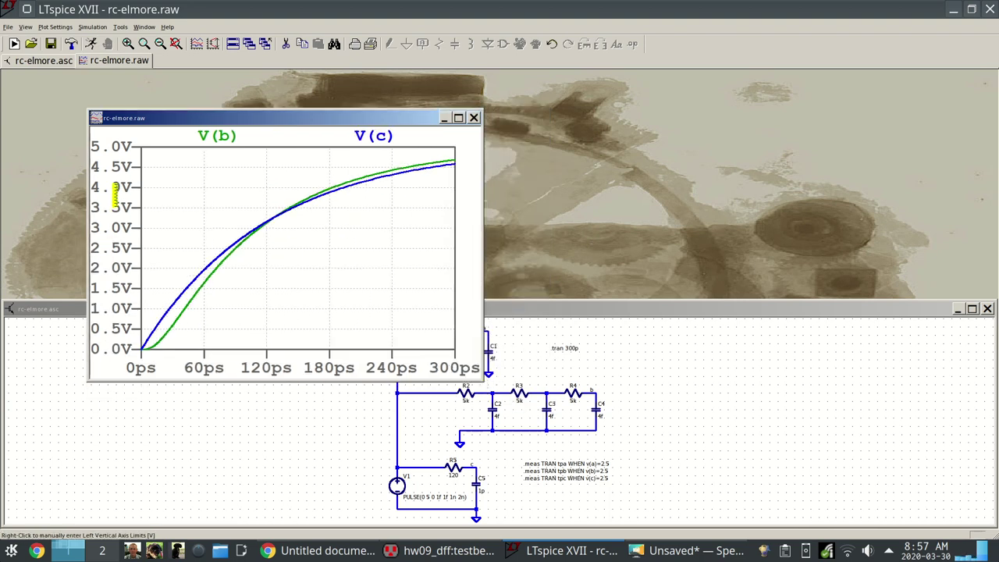
# Set the vertical axis tick spacing to 2.5V, leaving ticks at 0, 2.5 and 5.0V.
pyautogui.rightClick(111, 266)
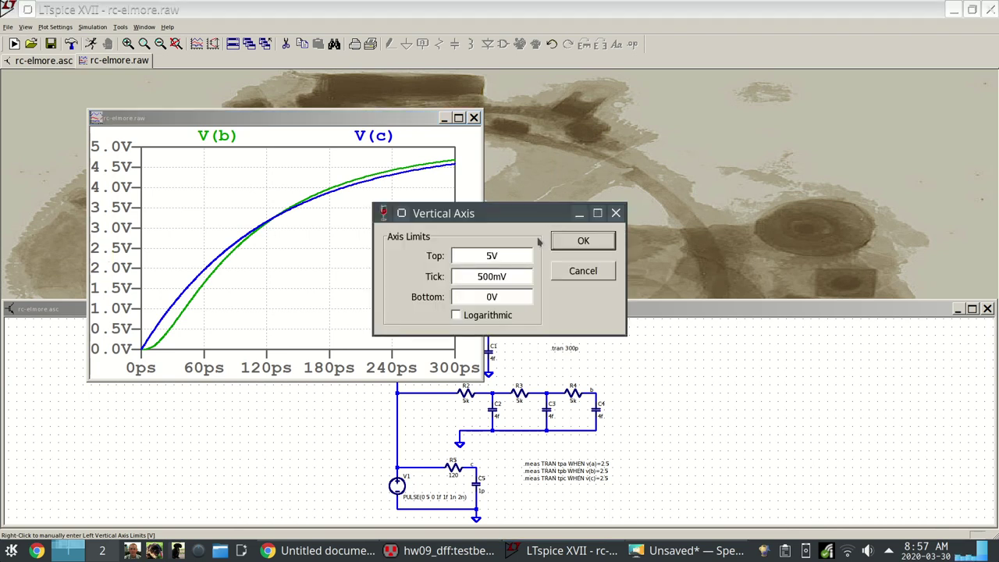
pyautogui.moveTo(517, 277); pyautogui.dragTo(426, 276)
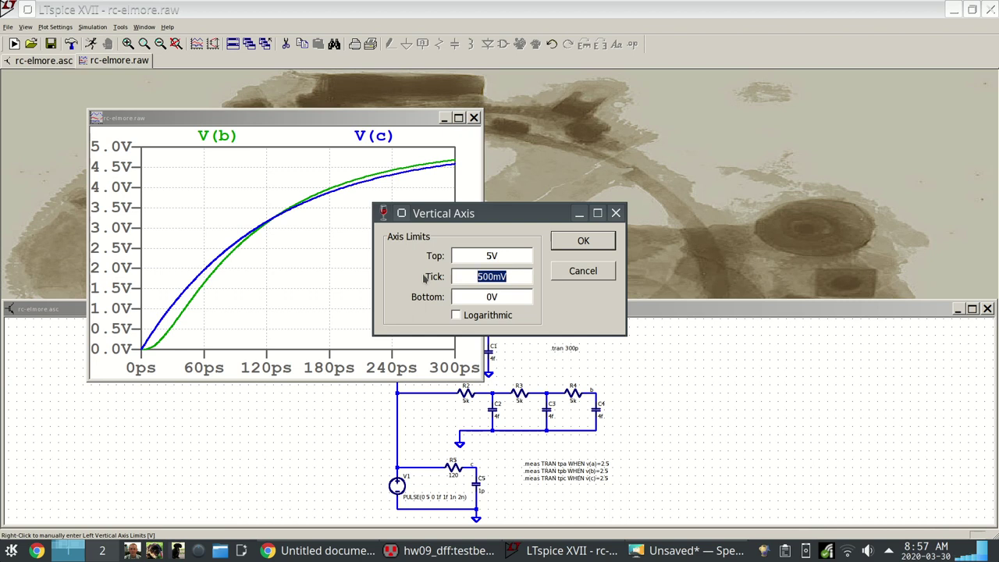
pyautogui.write('2.5')
pyautogui.click(573, 240)
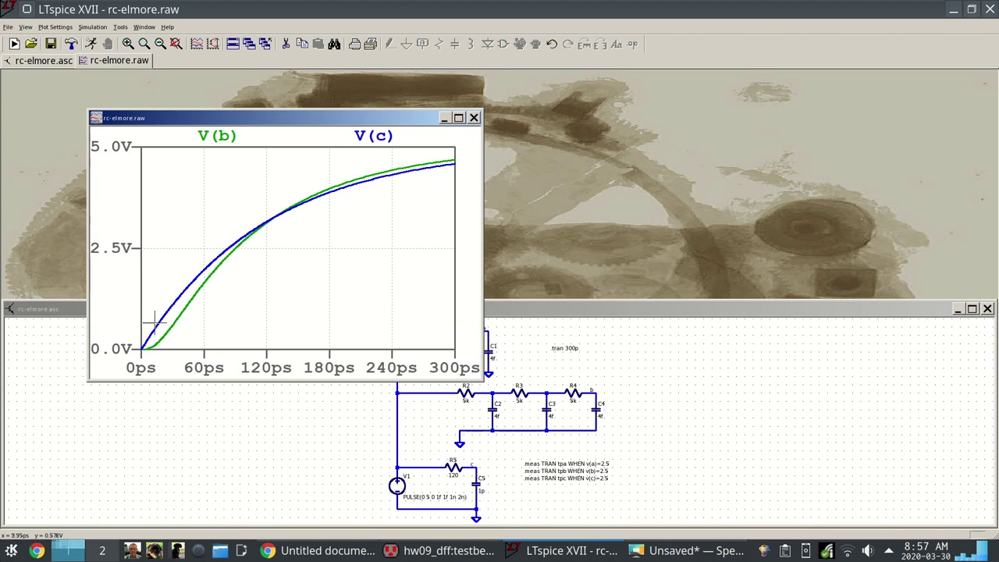
# Open the plot's right-click options, then dismiss them without changes.
pyautogui.rightClick(307, 220)
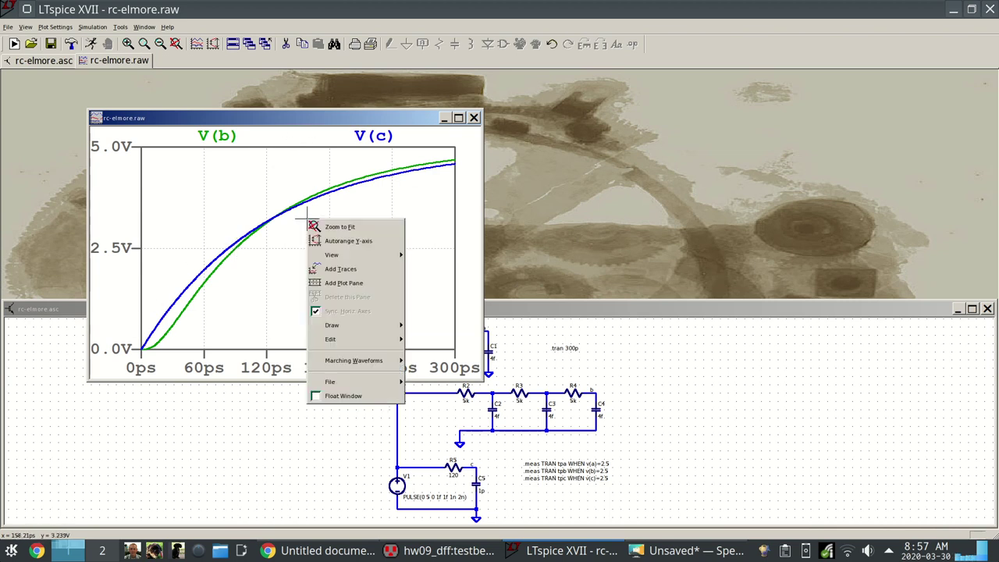
pyautogui.moveTo(349, 257)
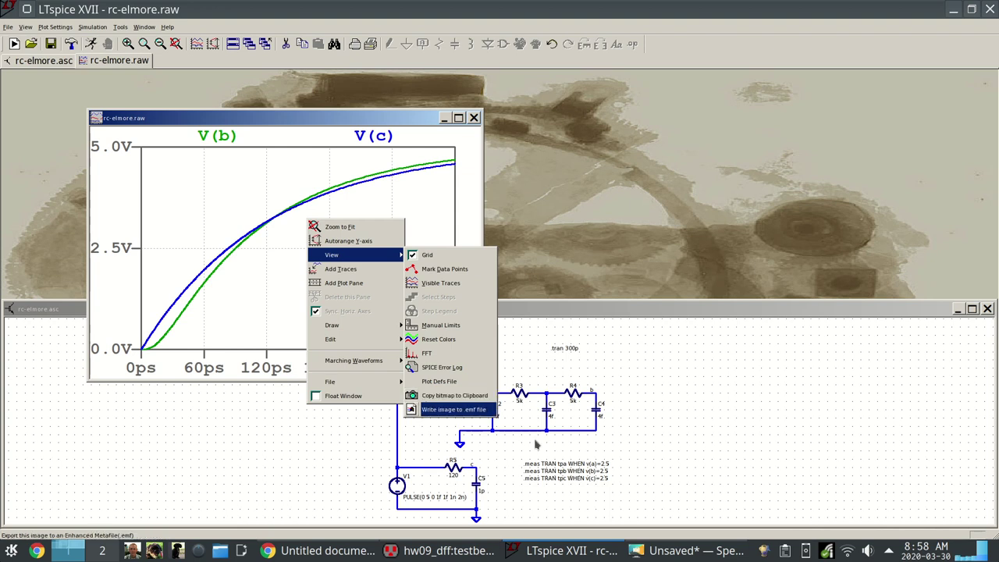
pyautogui.click(429, 396)
# Take a Spectacle region capture of the plot window and copy it to the clipboard.
pyautogui.hotkey('alt', 'Tab')
pyautogui.click(512, 351)
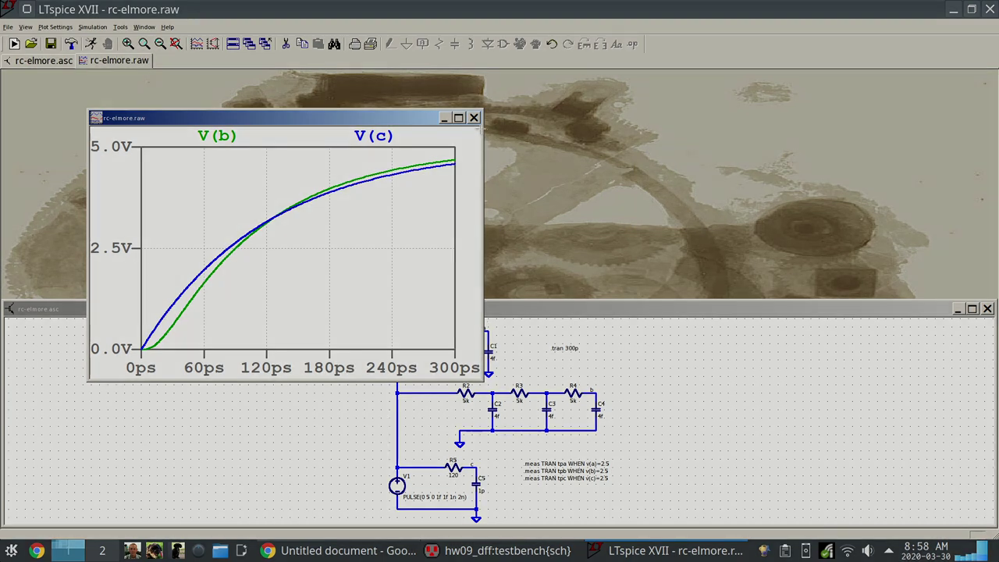
pyautogui.moveTo(479, 127); pyautogui.dragTo(90, 377)
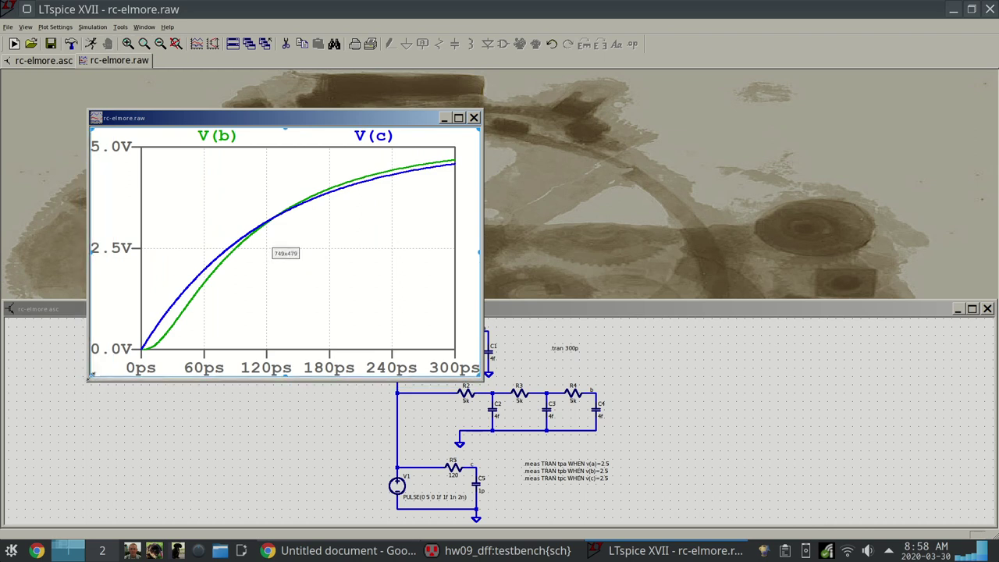
pyautogui.press('Return')
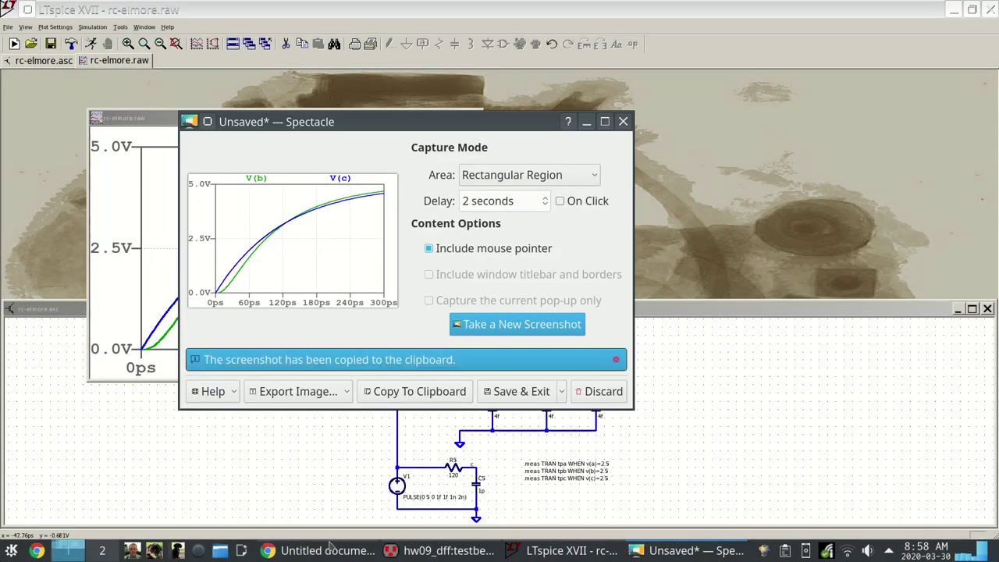
# Replace the flip-flop waveform image in the Google Doc with the pasted V(b)/V(c) plot.
pyautogui.click(329, 550)
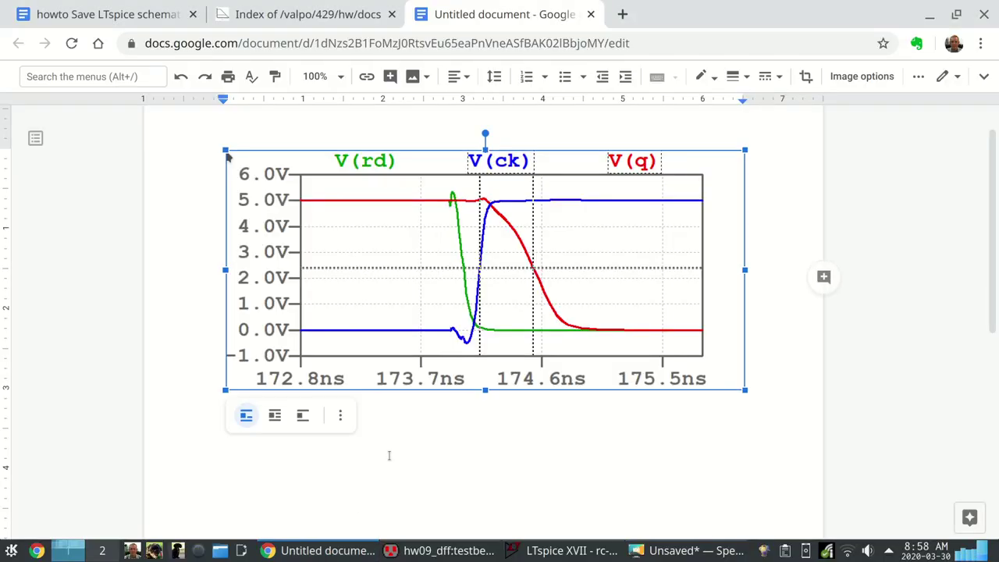
pyautogui.press('Delete')
pyautogui.hotkey('ctrl', 'v')
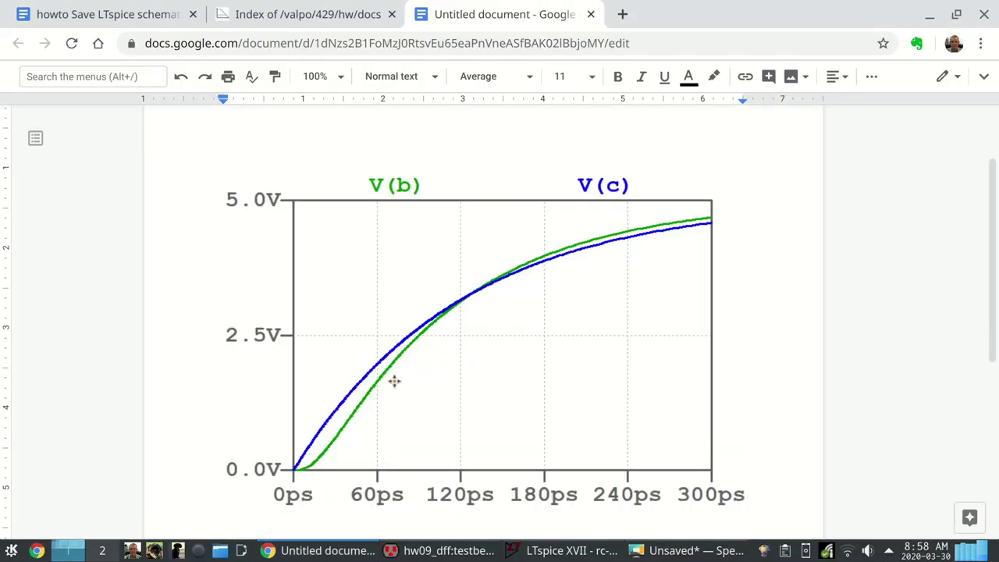
# Shrink the pasted plot image proportionally by its corner, then return to LTspice.
pyautogui.click(395, 380)
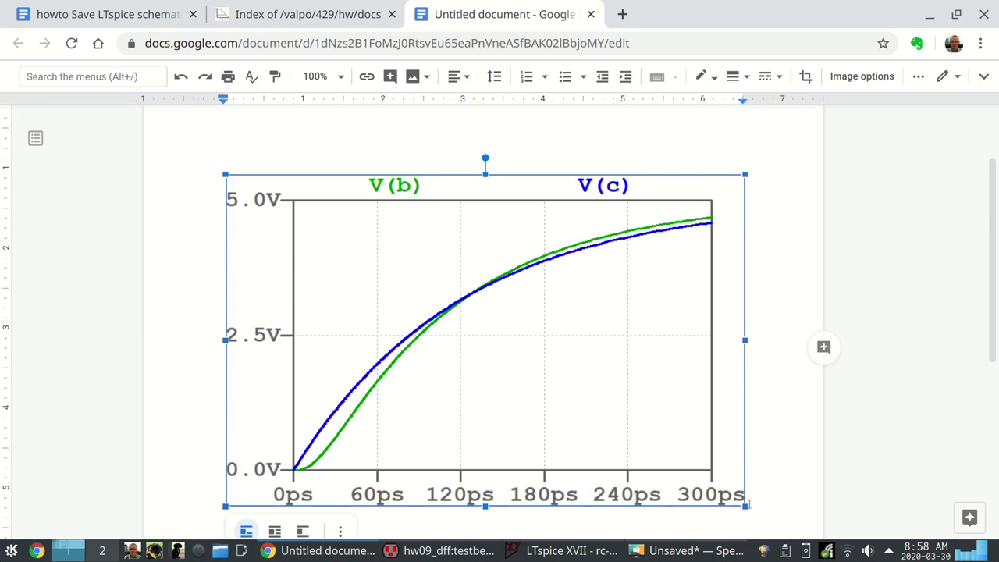
pyautogui.moveTo(745, 503); pyautogui.dragTo(529, 263)
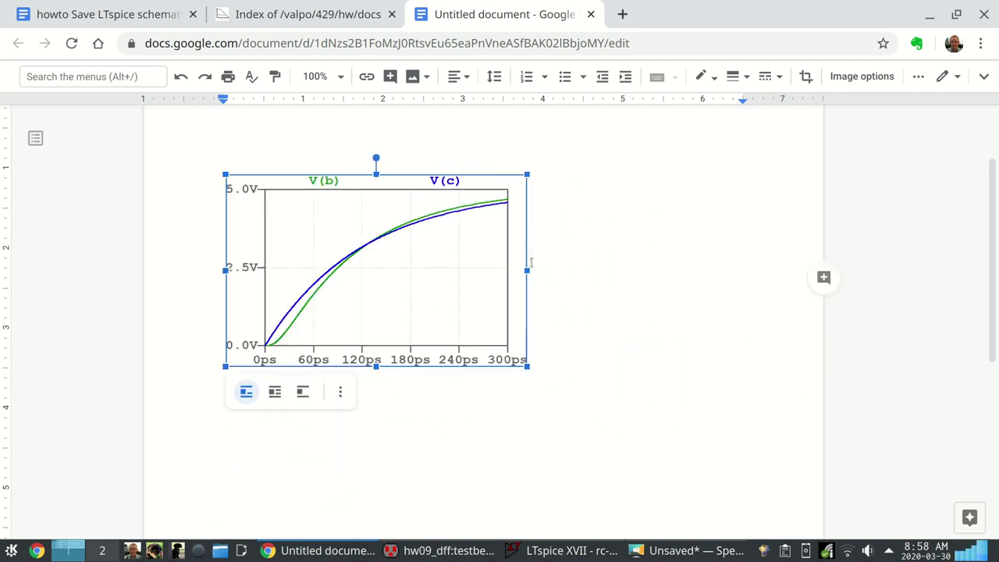
pyautogui.click(551, 550)
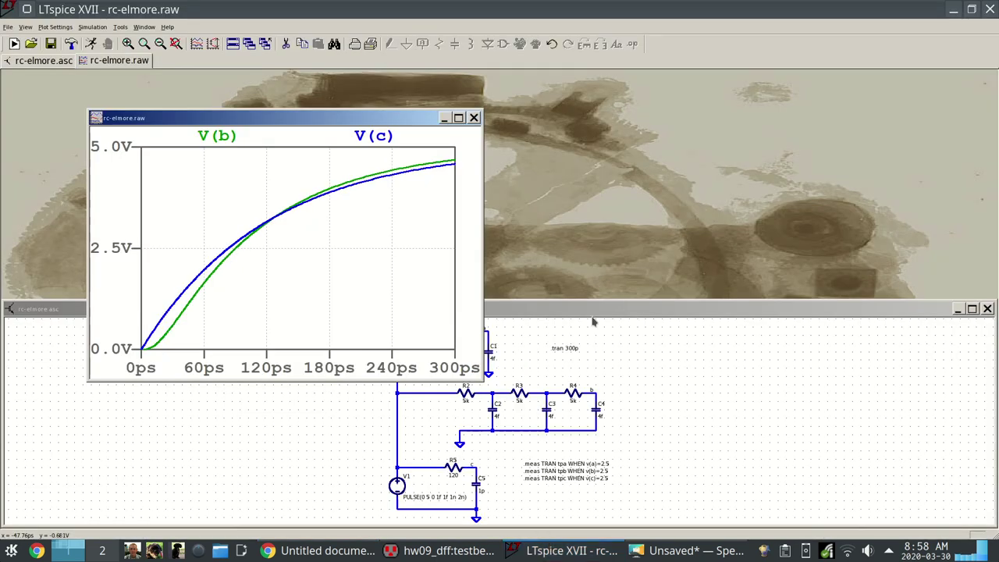
# Bring the rc-elmore schematic forward maximized and browse its menus and canvas.
pyautogui.click(878, 314)
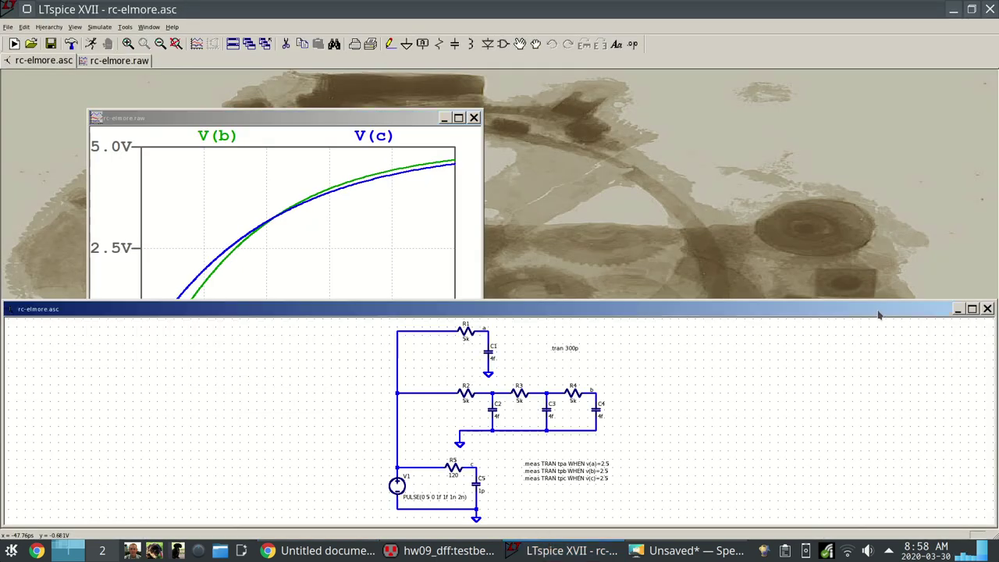
pyautogui.click(972, 310)
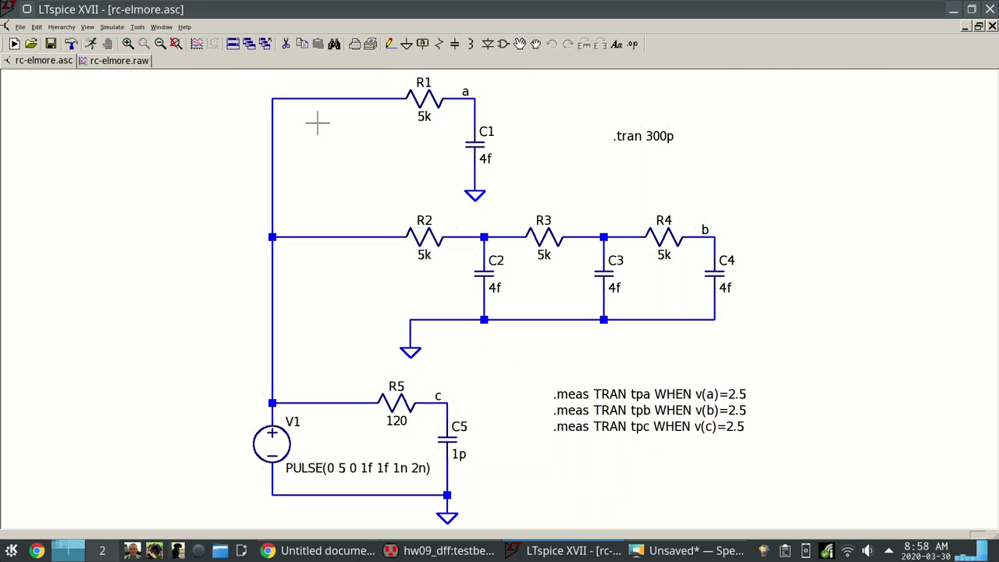
pyautogui.click(134, 27)
pyautogui.moveTo(160, 29)
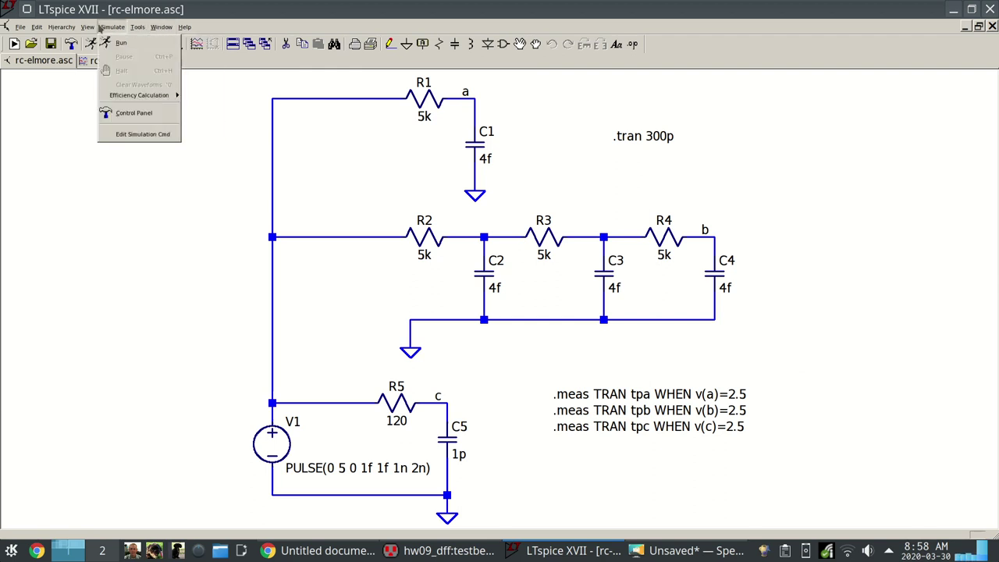
pyautogui.moveTo(88, 27)
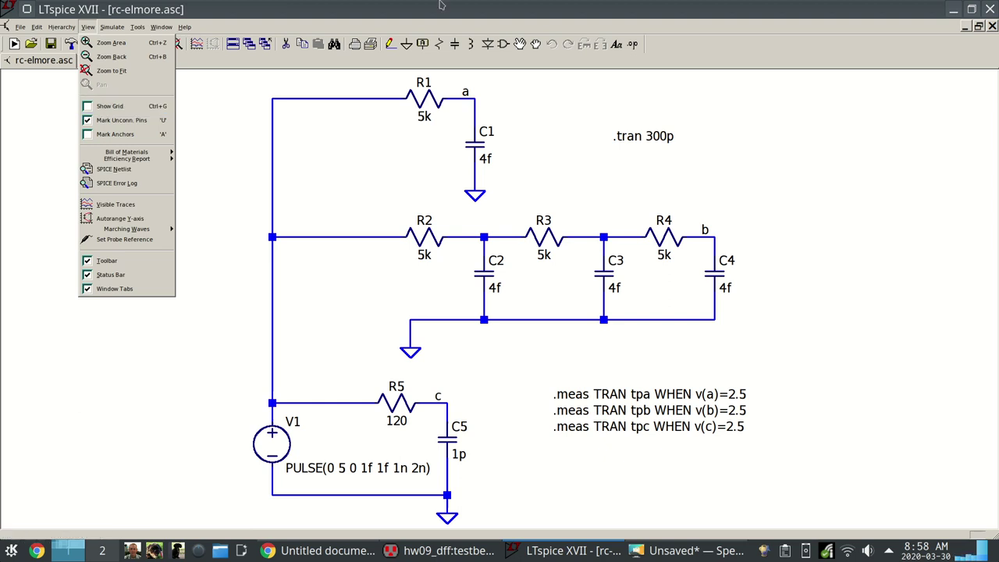
pyautogui.moveTo(473, 80); pyautogui.dragTo(504, 244)
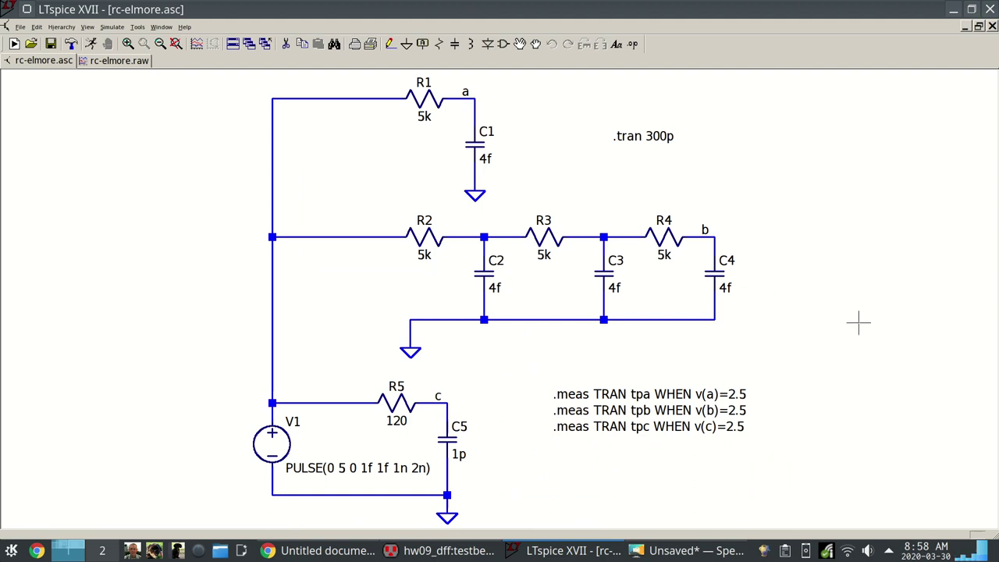
pyautogui.scroll(-1, 520, 283)
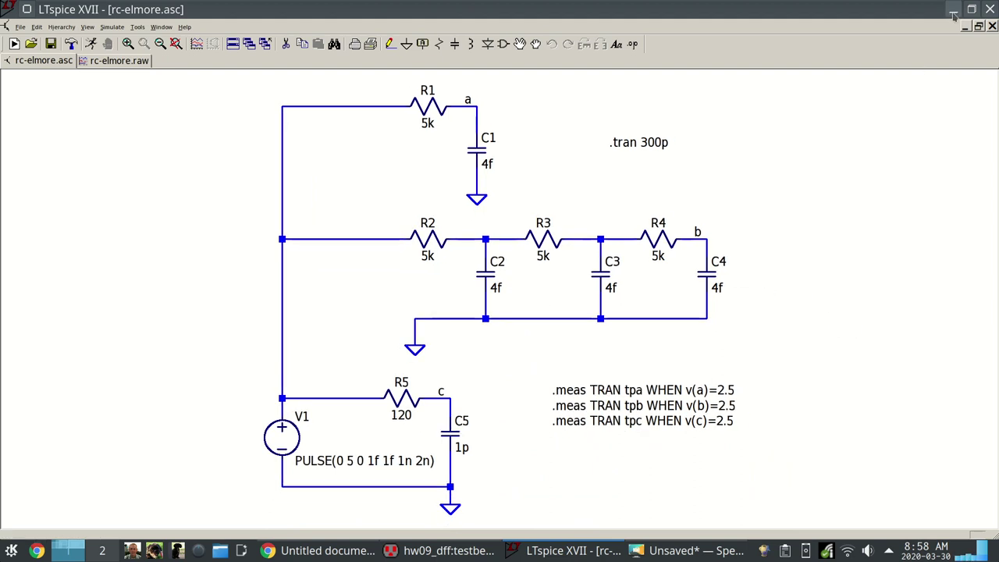
# Restore rc-elmore.asc to a smaller window, shrink it, and minimize it.
pyautogui.click(979, 27)
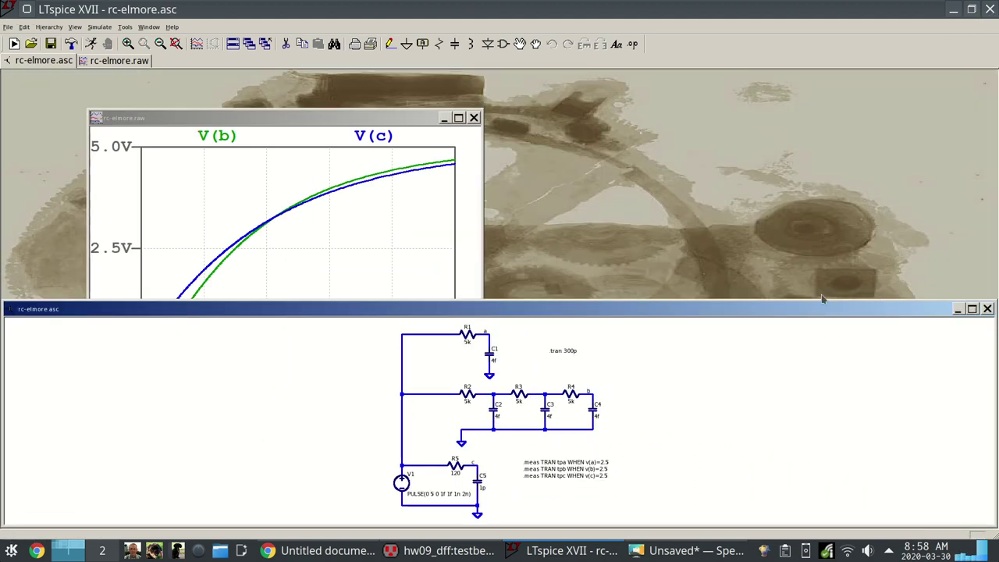
pyautogui.click(971, 309)
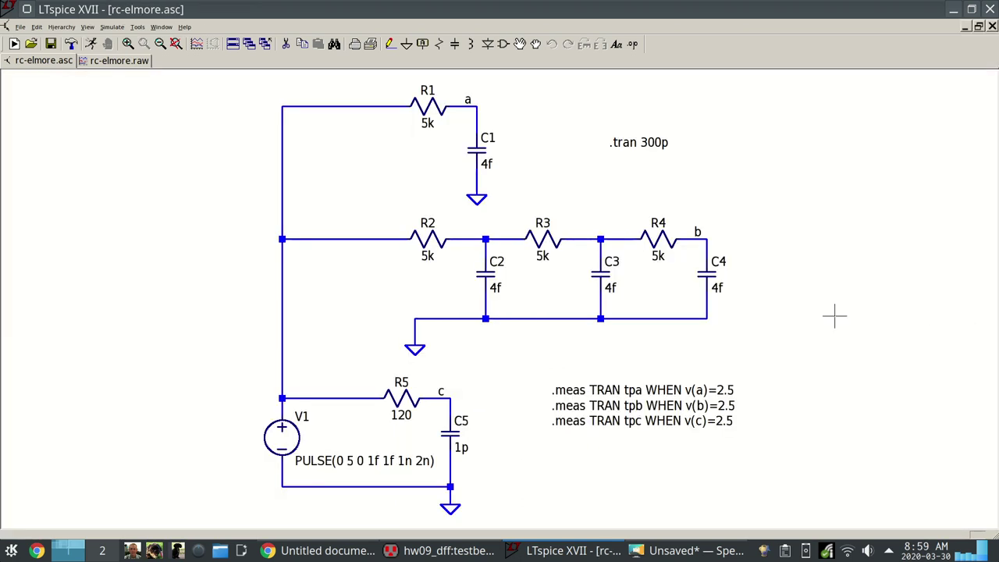
pyautogui.click(981, 28)
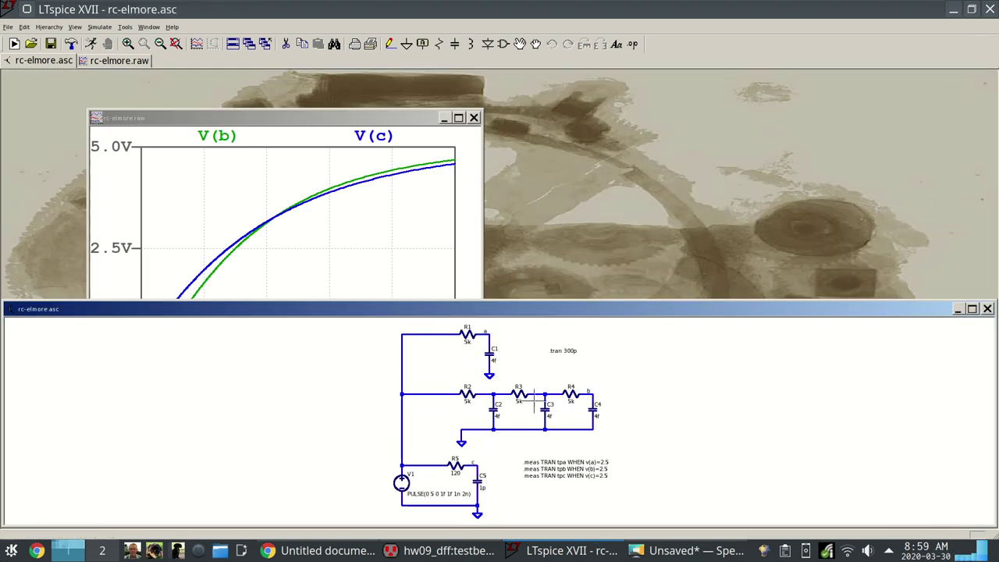
pyautogui.moveTo(992, 303); pyautogui.dragTo(382, 339)
pyautogui.click(342, 347)
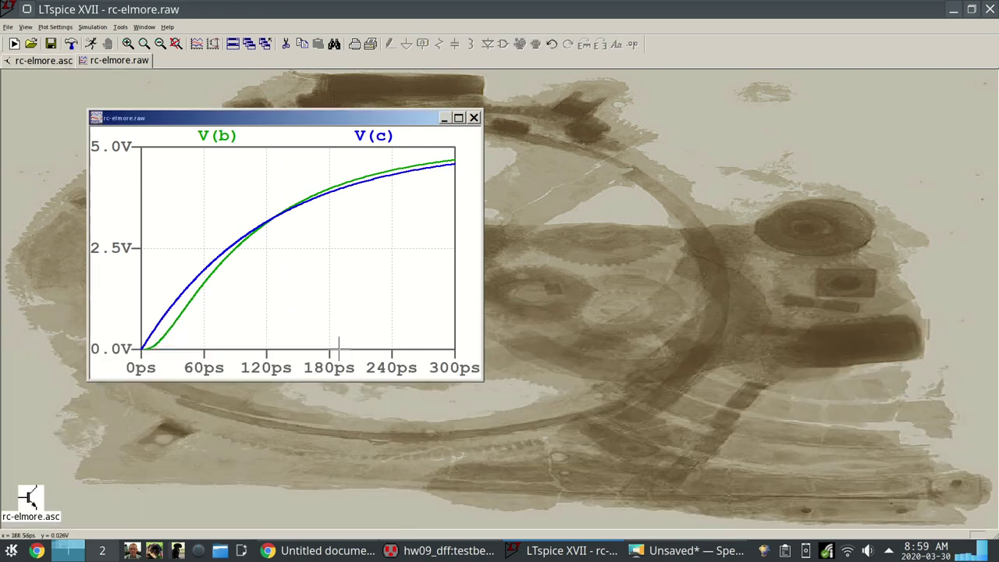
# Restore the minimized rc-elmore schematic and maximize it to fill the workspace.
pyautogui.click(43, 496)
pyautogui.click(43, 399)
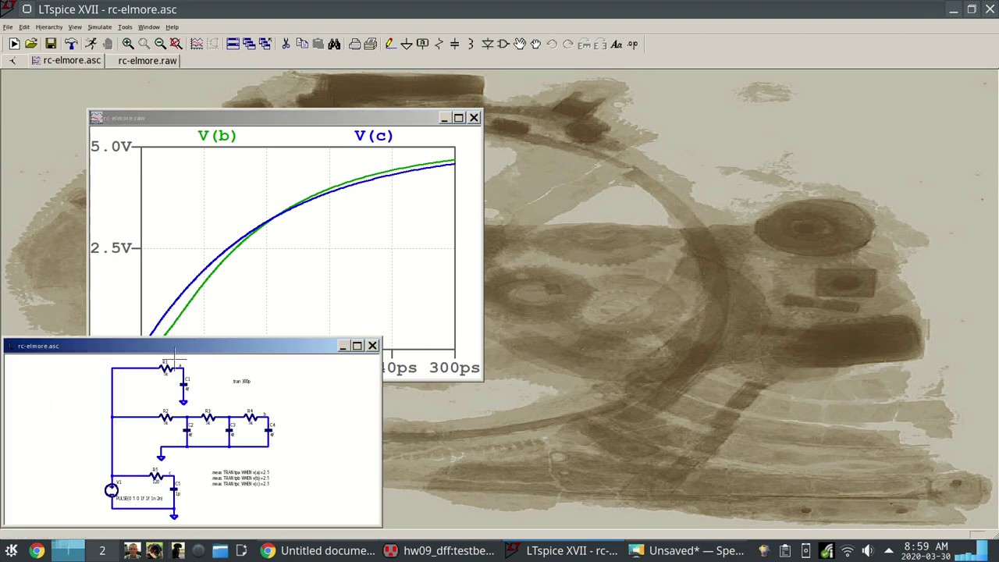
pyautogui.moveTo(172, 345); pyautogui.dragTo(336, 170)
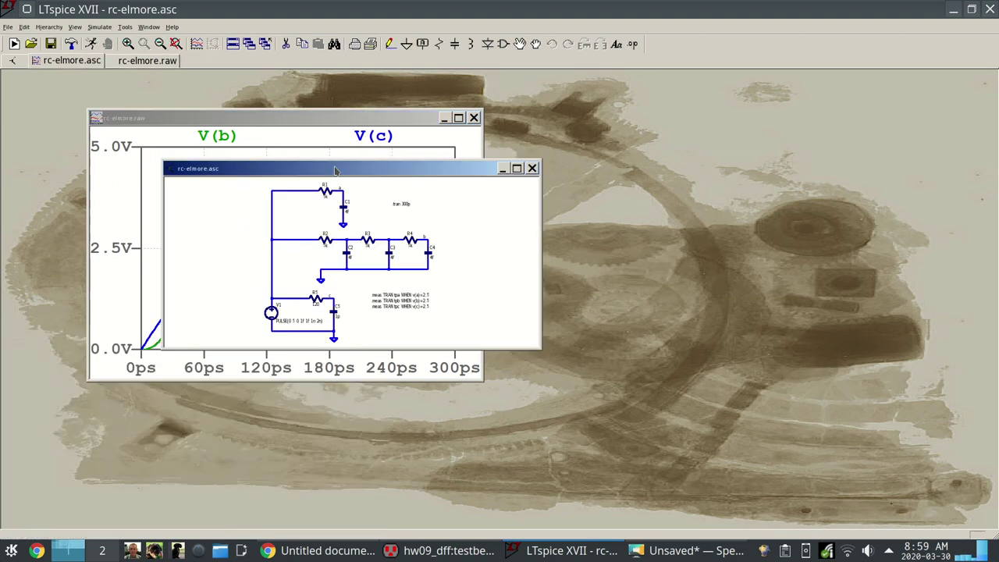
pyautogui.doubleClick(335, 171)
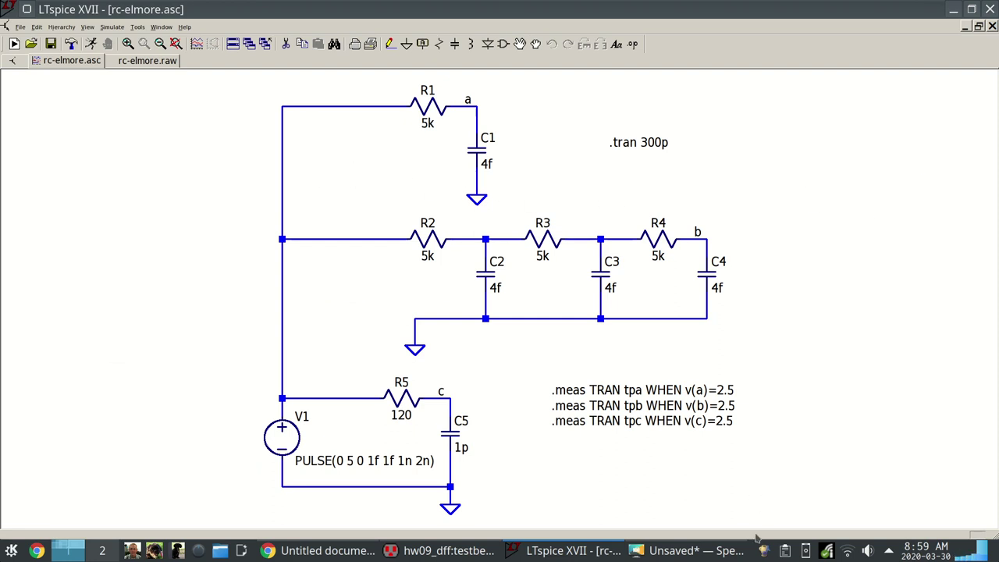
# Open the schematic's context menu, then start a new Spectacle region screenshot.
pyautogui.click(702, 550)
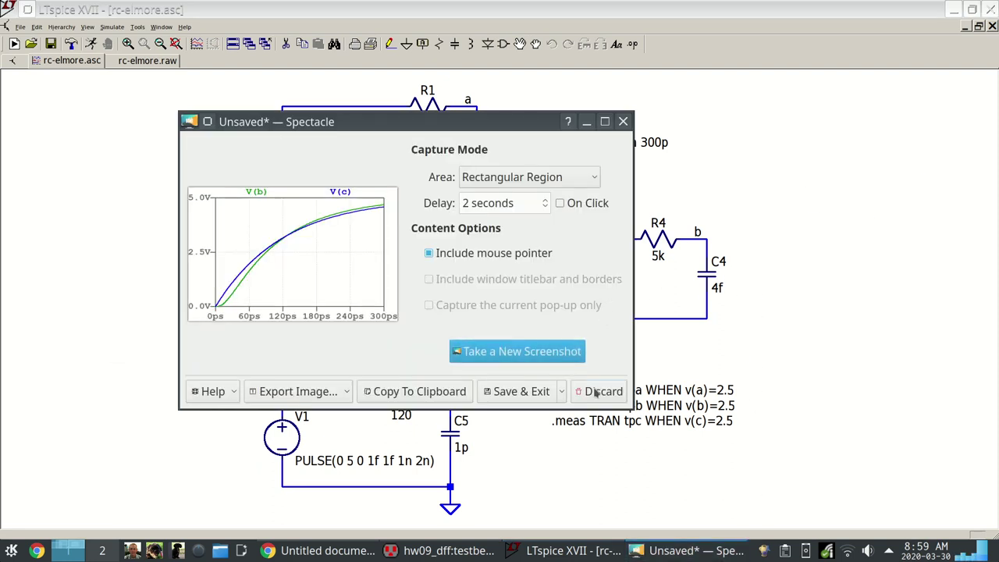
pyautogui.rightClick(773, 123)
pyautogui.moveTo(797, 160)
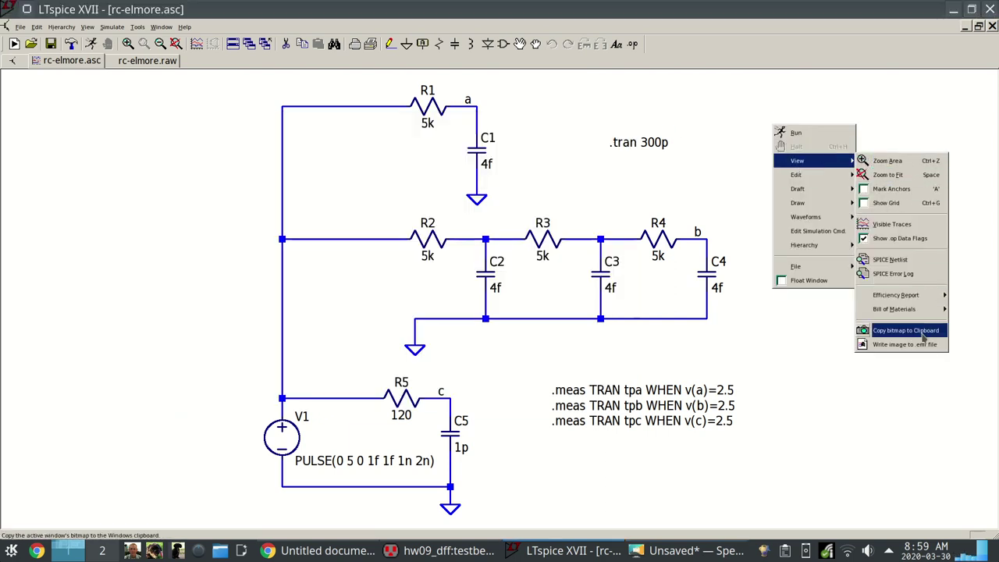
pyautogui.click(731, 546)
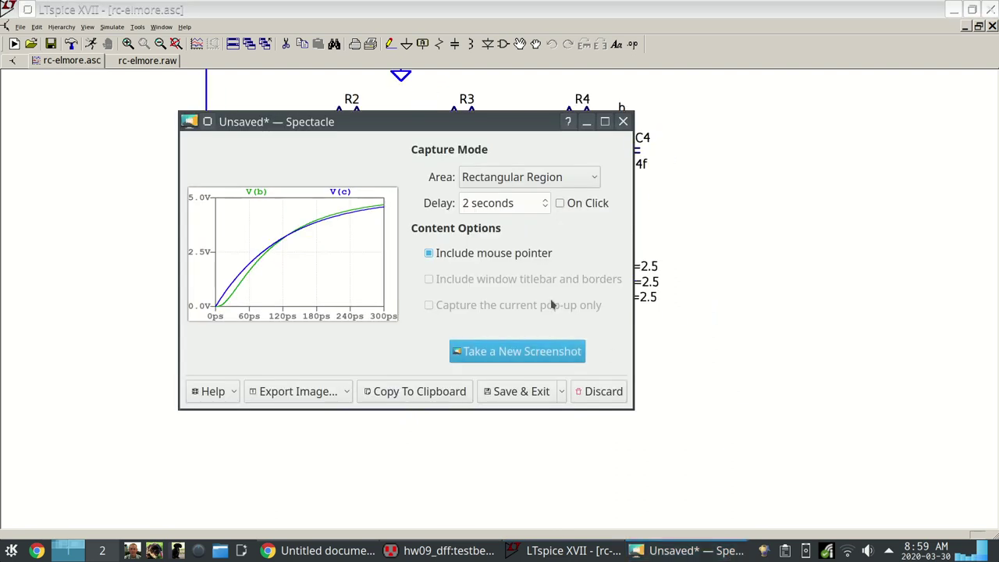
pyautogui.click(562, 355)
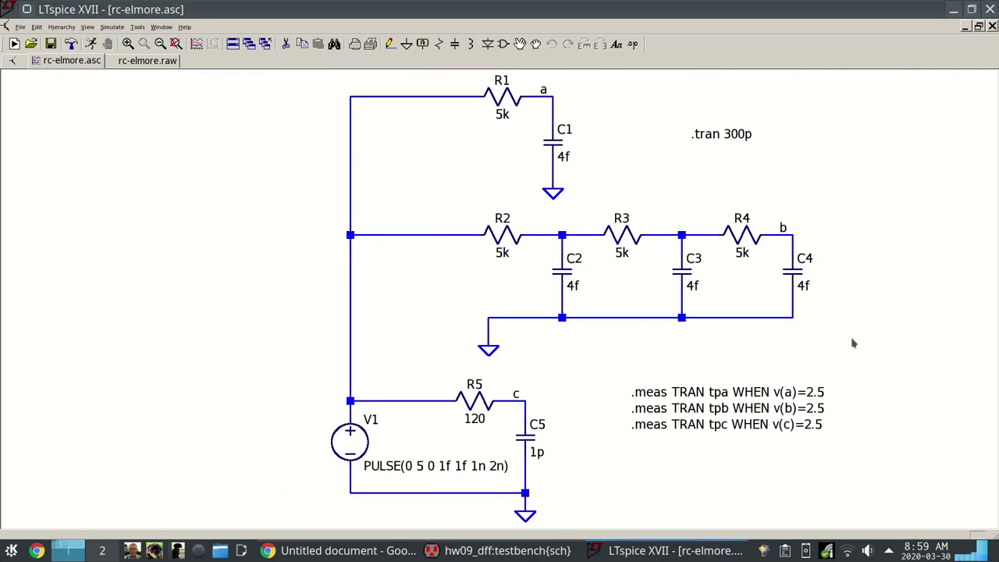
# Capture a Spectacle region around the whole RC Elmore circuit to the clipboard.
pyautogui.press('Escape')
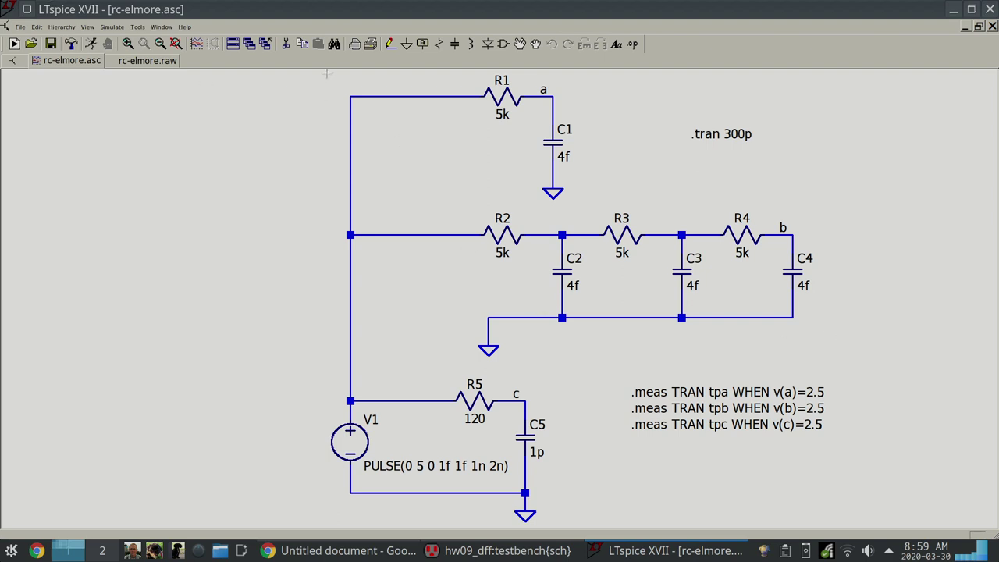
pyautogui.moveTo(326, 74); pyautogui.dragTo(832, 524)
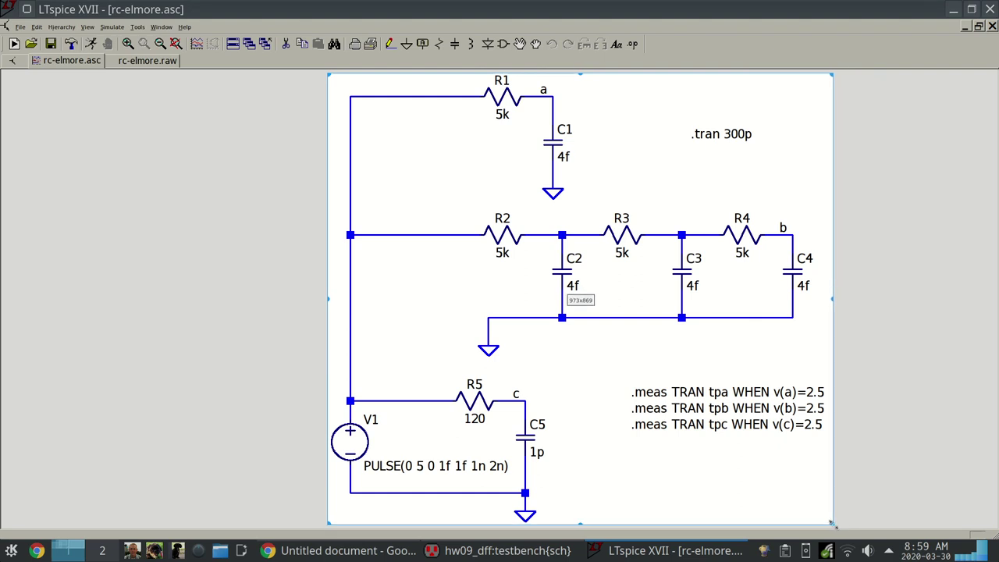
pyautogui.press('Return')
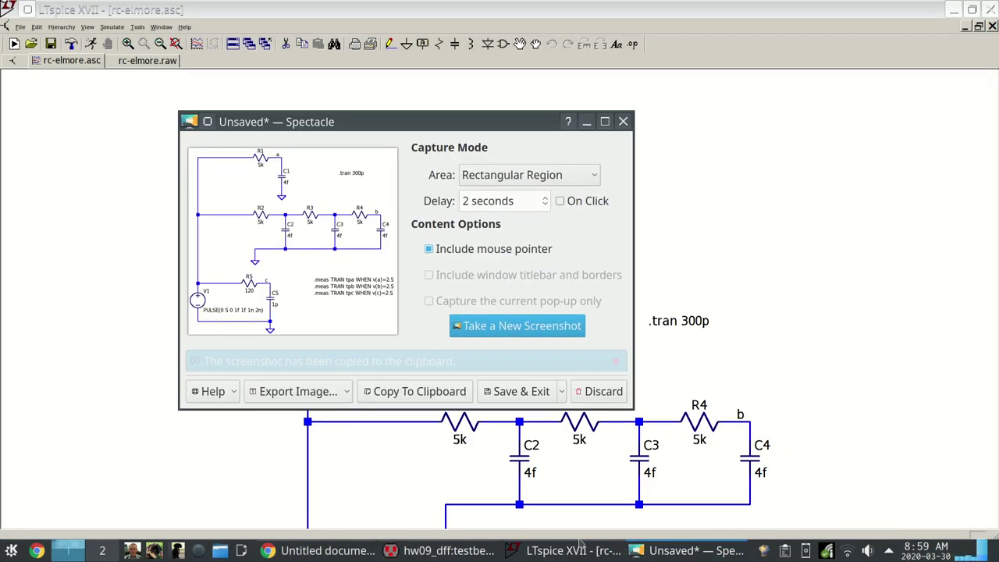
# Pan the LTspice schematic up and left, then go back to the Google Doc.
pyautogui.click(576, 550)
pyautogui.moveTo(562, 507); pyautogui.dragTo(448, 479)
pyautogui.click(320, 550)
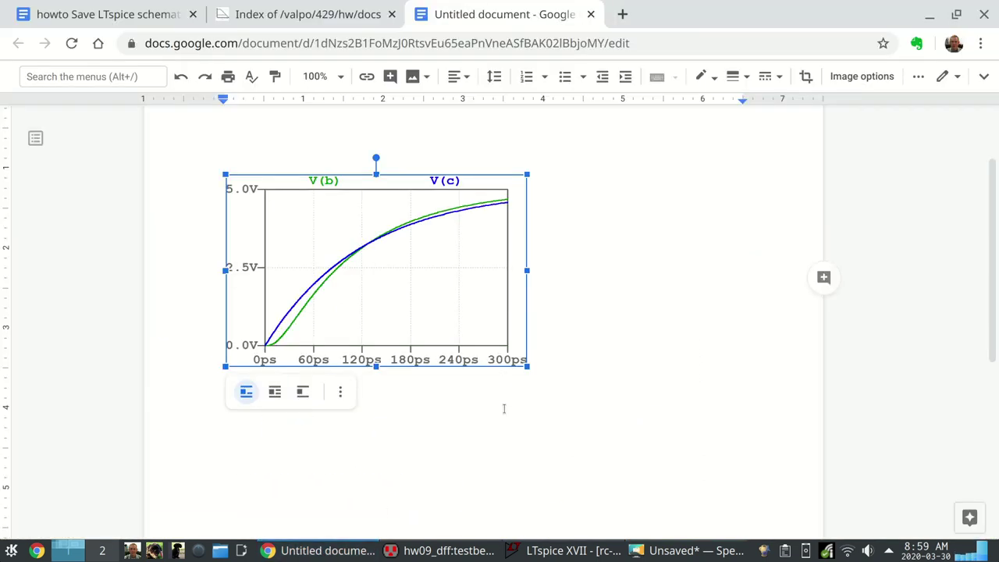
# Paste the RC Elmore circuit capture into the document and shrink it.
pyautogui.hotkey('ctrl', 'v')
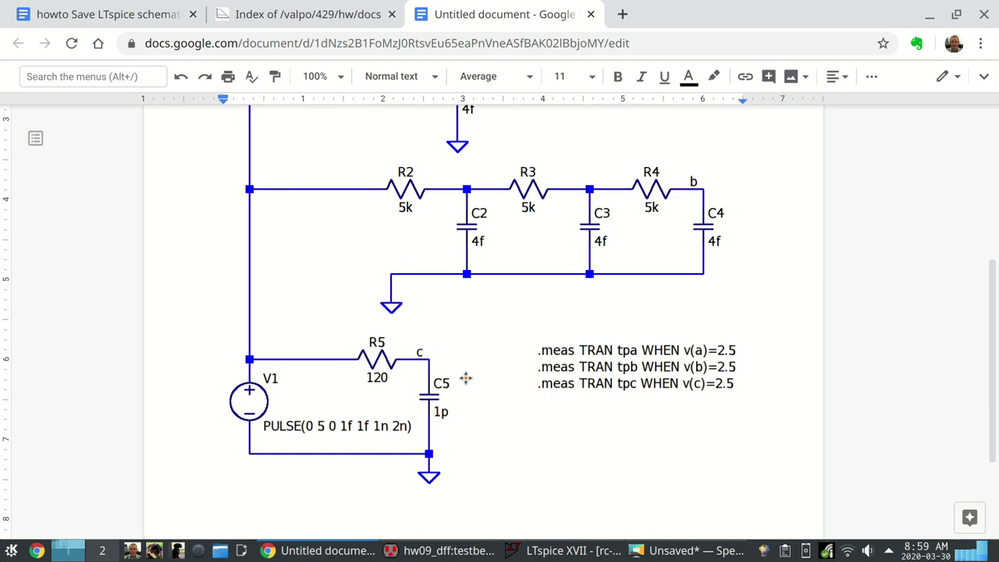
pyautogui.click(690, 421)
pyautogui.moveTo(745, 482); pyautogui.dragTo(636, 385)
pyautogui.scroll(1, 809, 370)
pyautogui.click(788, 370)
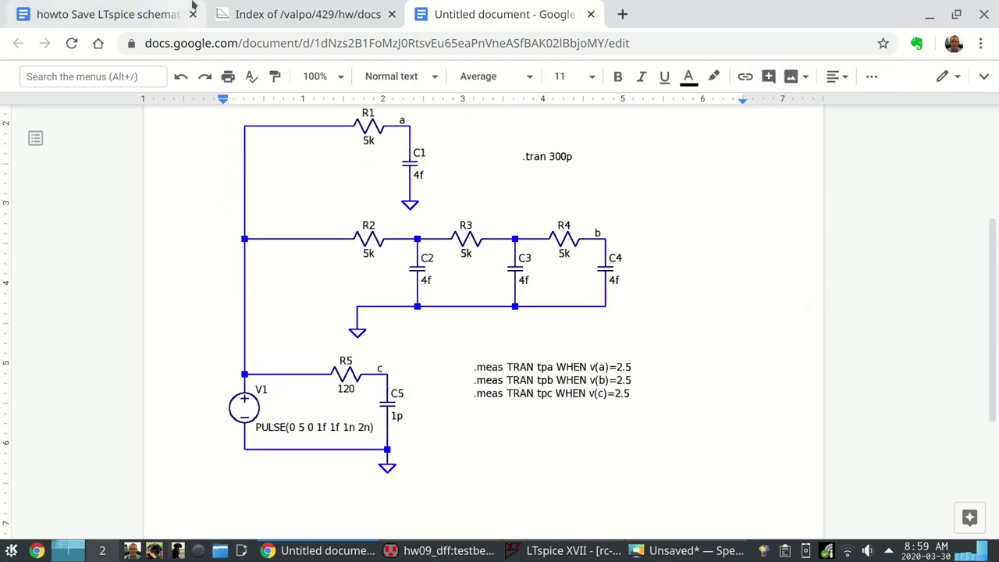
# Highlight the Save Plot Settings line in the howto tab, then return to LTspice.
pyautogui.click(108, 7)
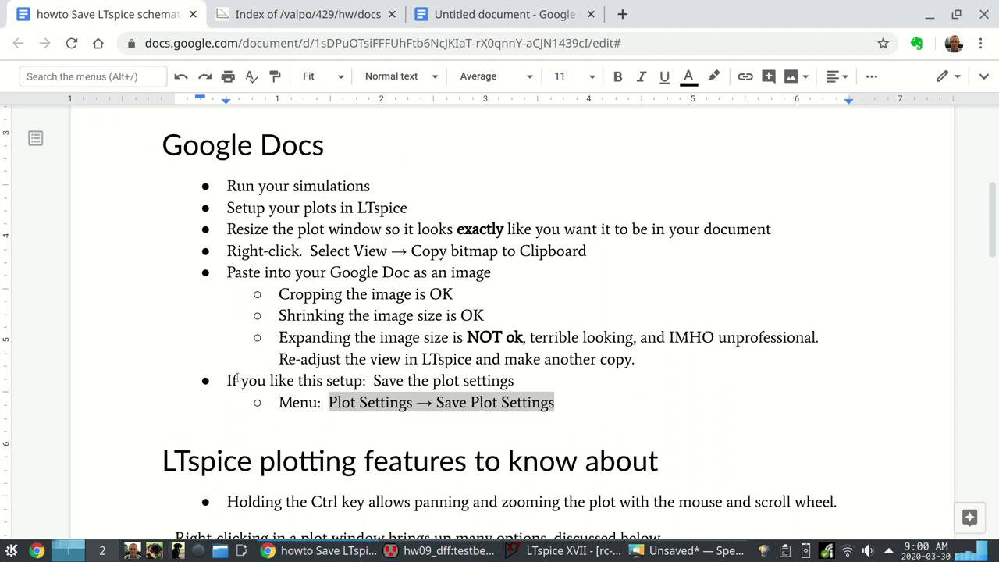
pyautogui.moveTo(226, 380); pyautogui.dragTo(575, 380)
pyautogui.click(580, 380)
pyautogui.click(566, 551)
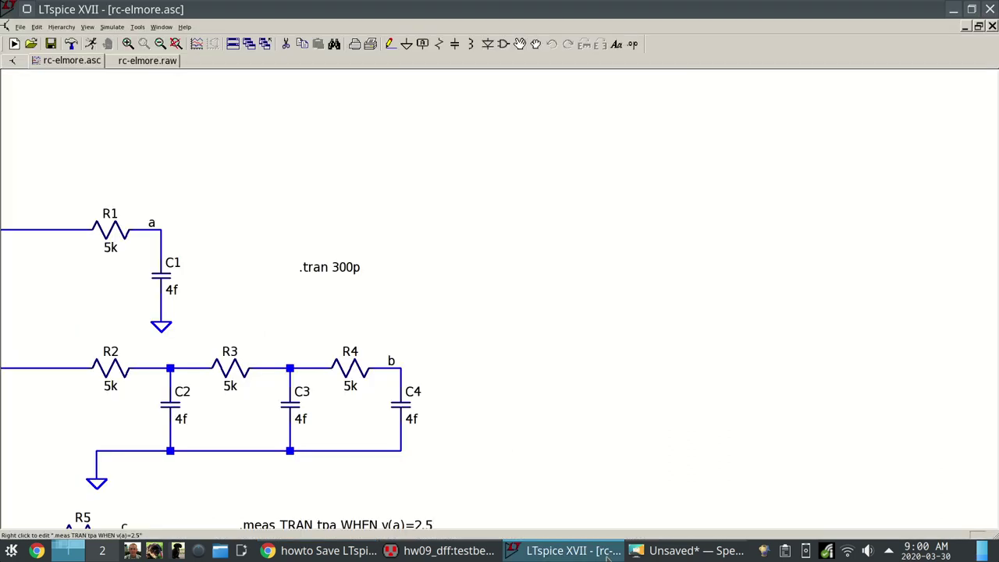
# Bring the rc-elmore.raw waveform tab forward and open its Plot Settings menu.
pyautogui.click(136, 62)
pyautogui.click(65, 27)
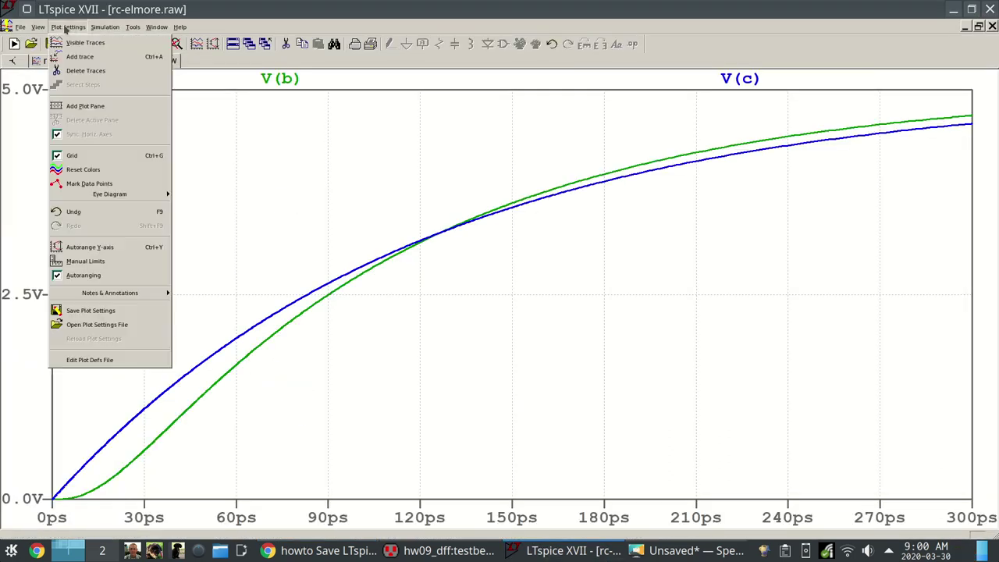